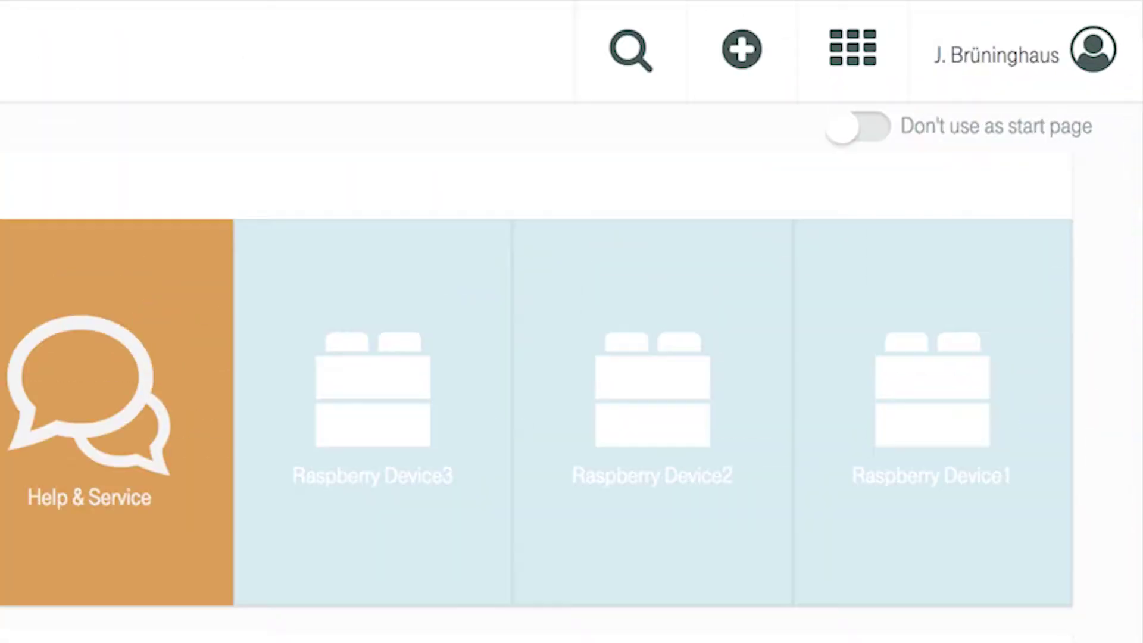
- Look at the application list, then open and close the group and asset search panel
left_click(842, 56)
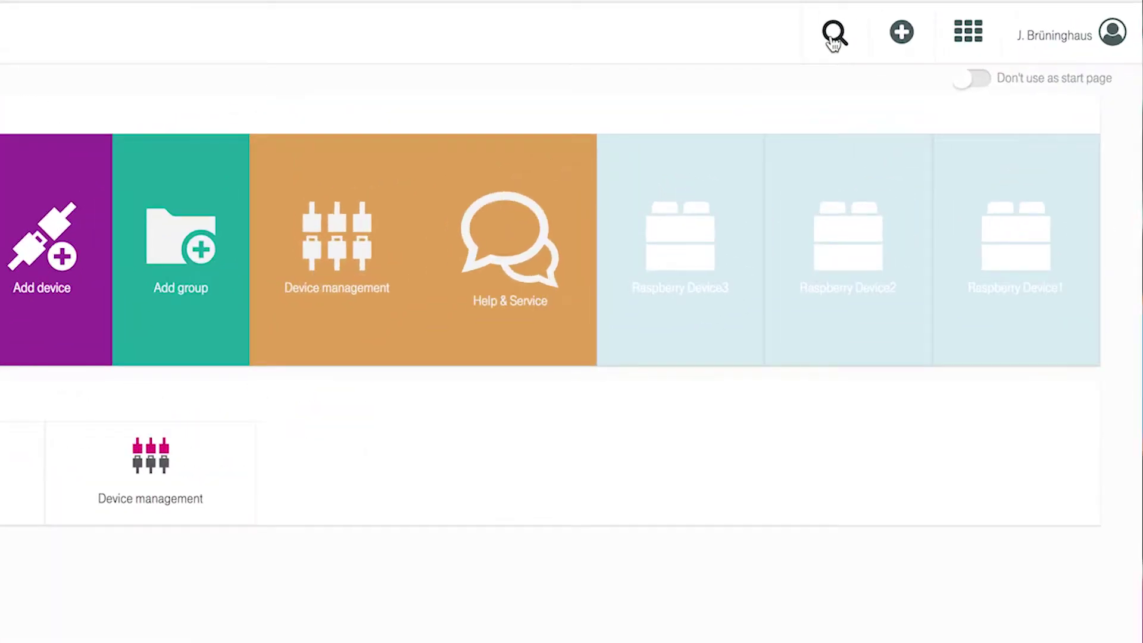
left_click(834, 37)
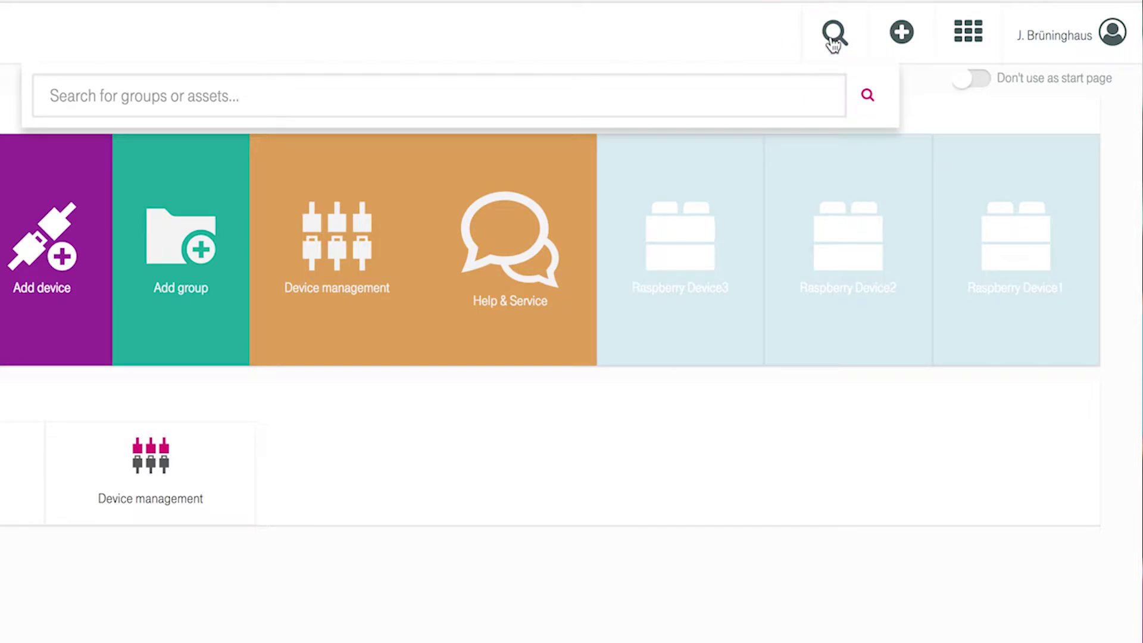
left_click(833, 37)
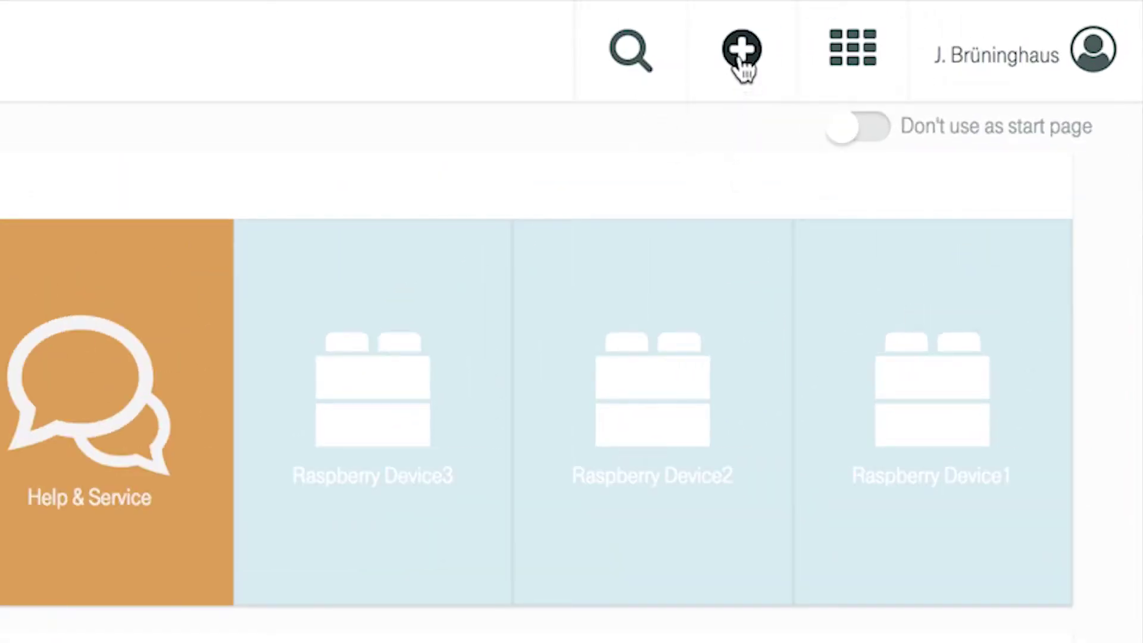
- Preview the create options for reports or groups, then show the user account menu
left_click(742, 67)
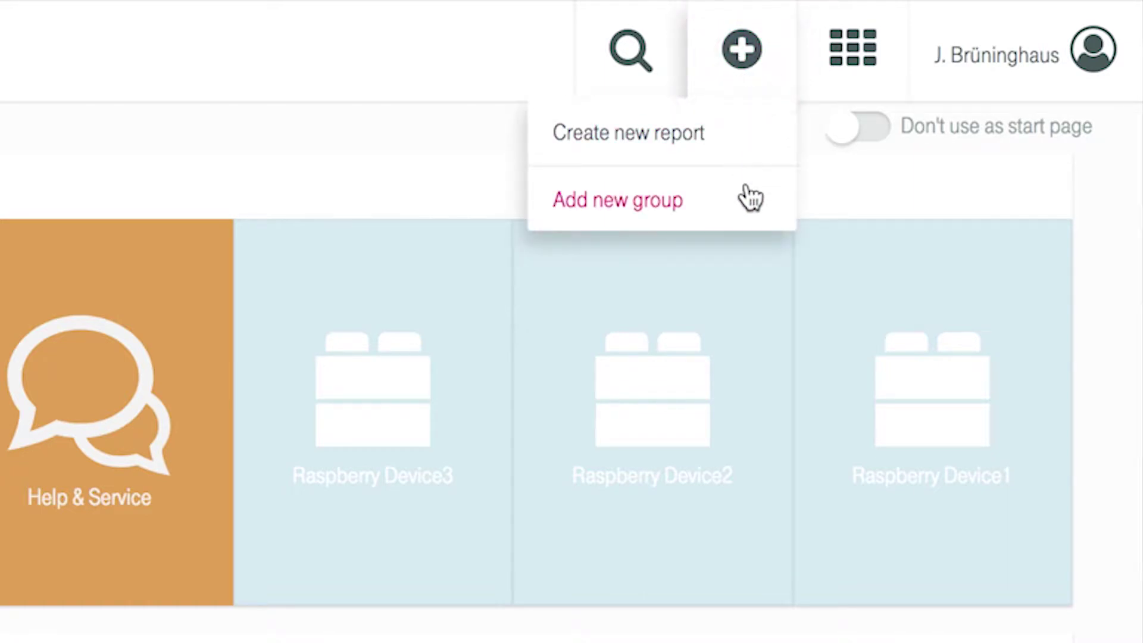
left_click(751, 61)
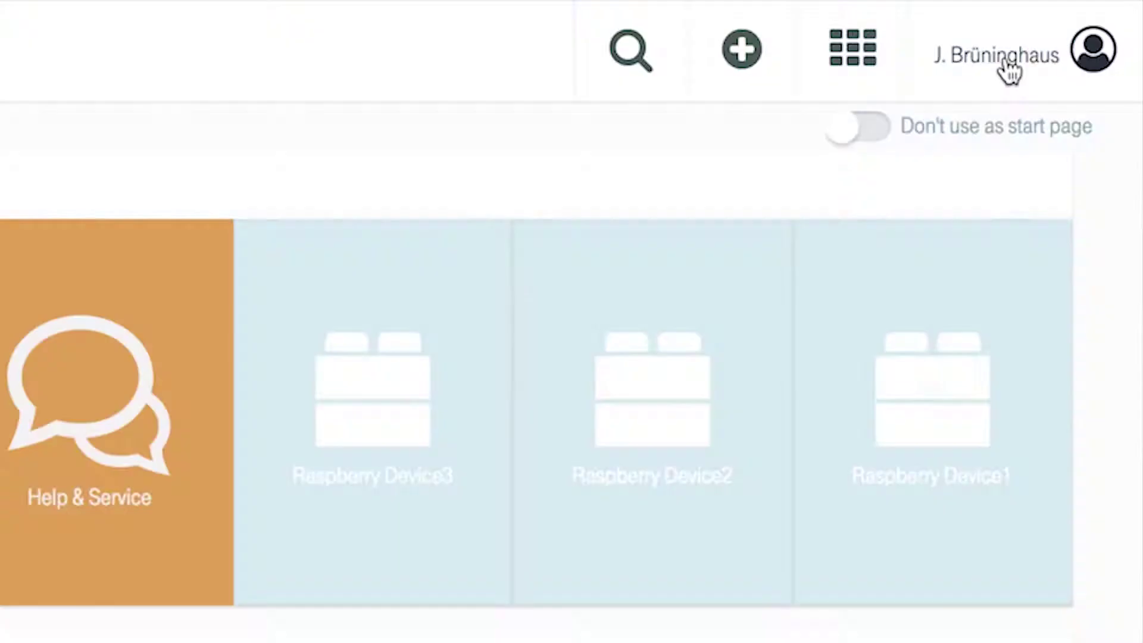
left_click(1006, 56)
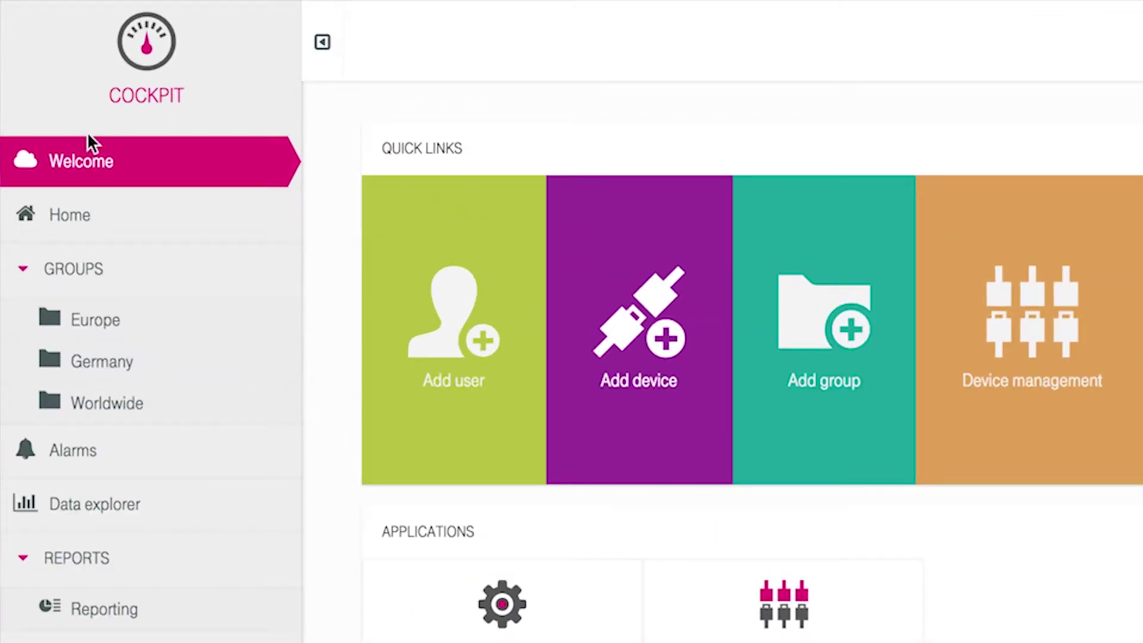
- Collapse and re-expand the Groups list, then hide and restore the navigation sidebar
left_click(26, 269)
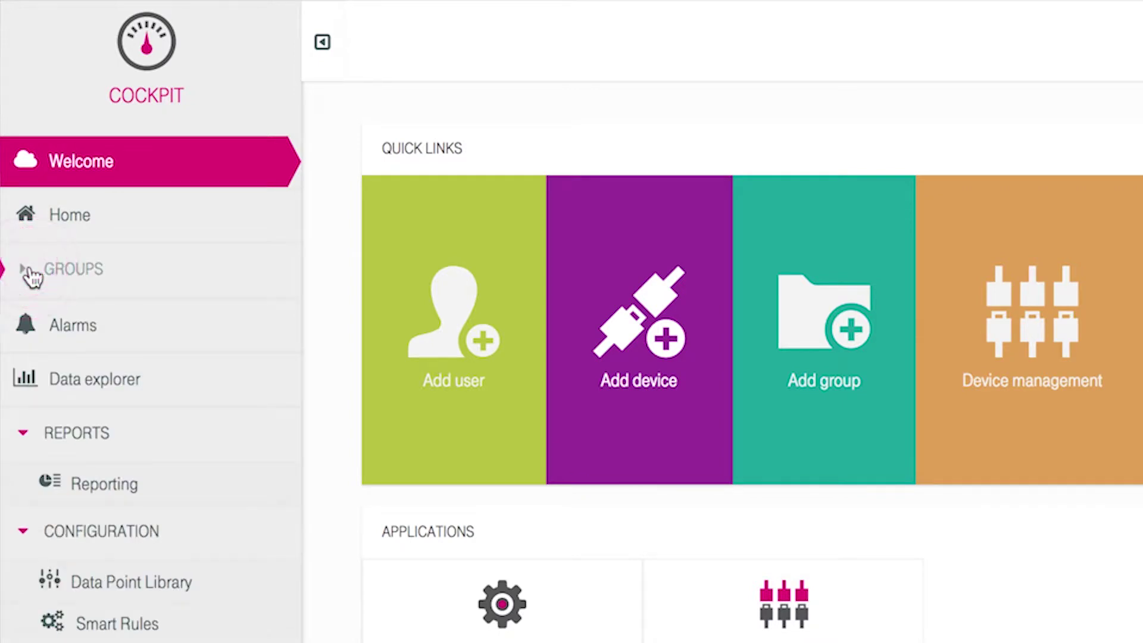
left_click(26, 269)
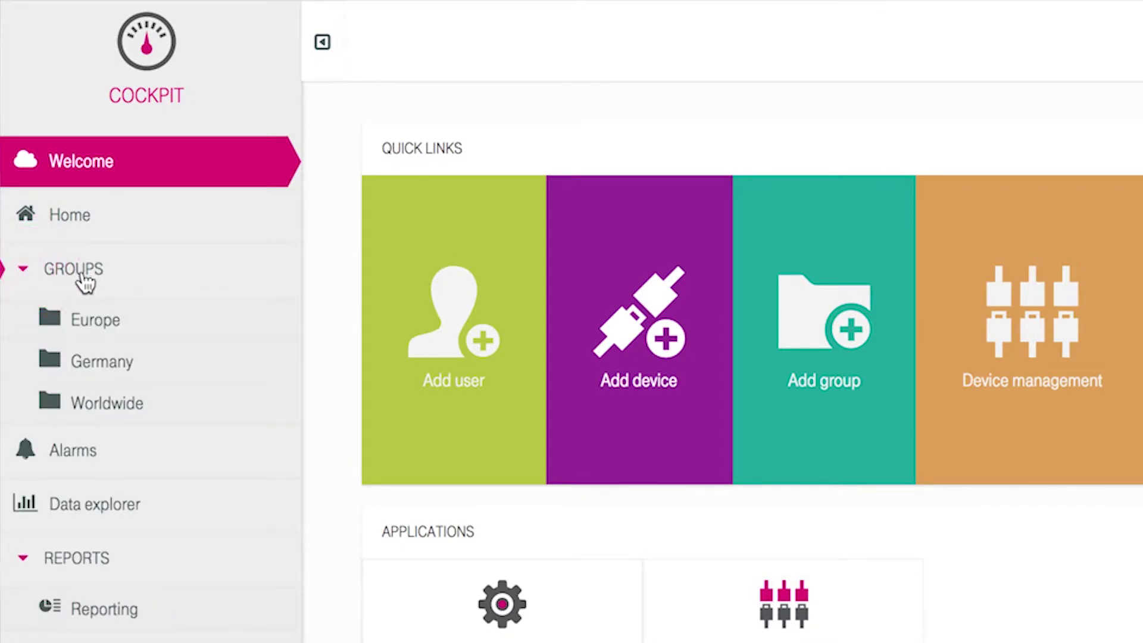
left_click(323, 45)
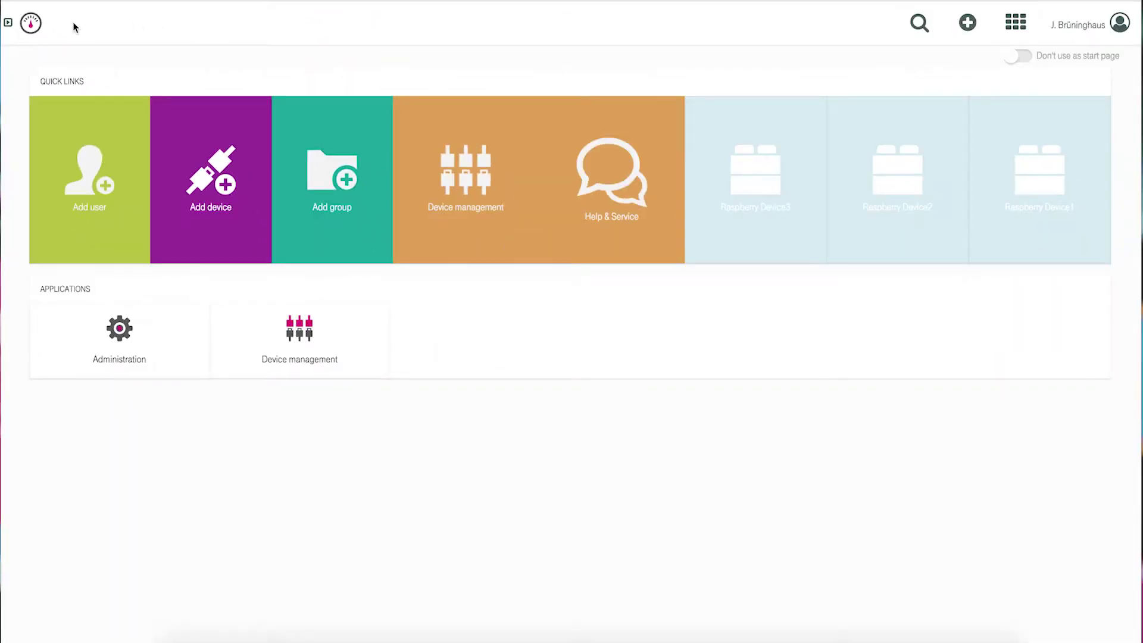
left_click(8, 23)
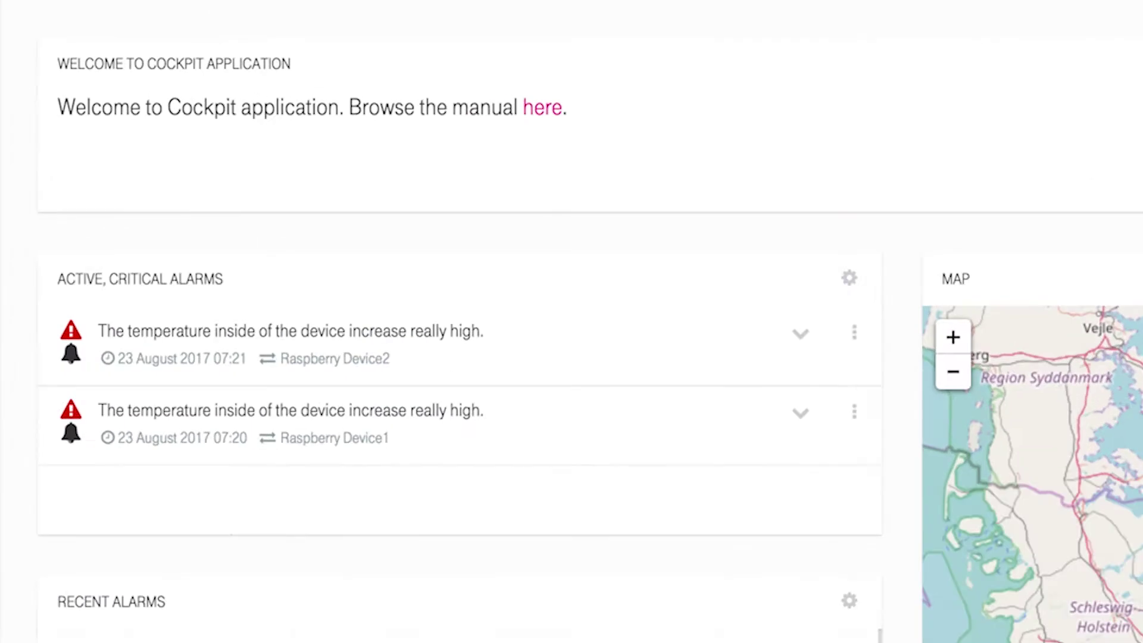
left_click(850, 278)
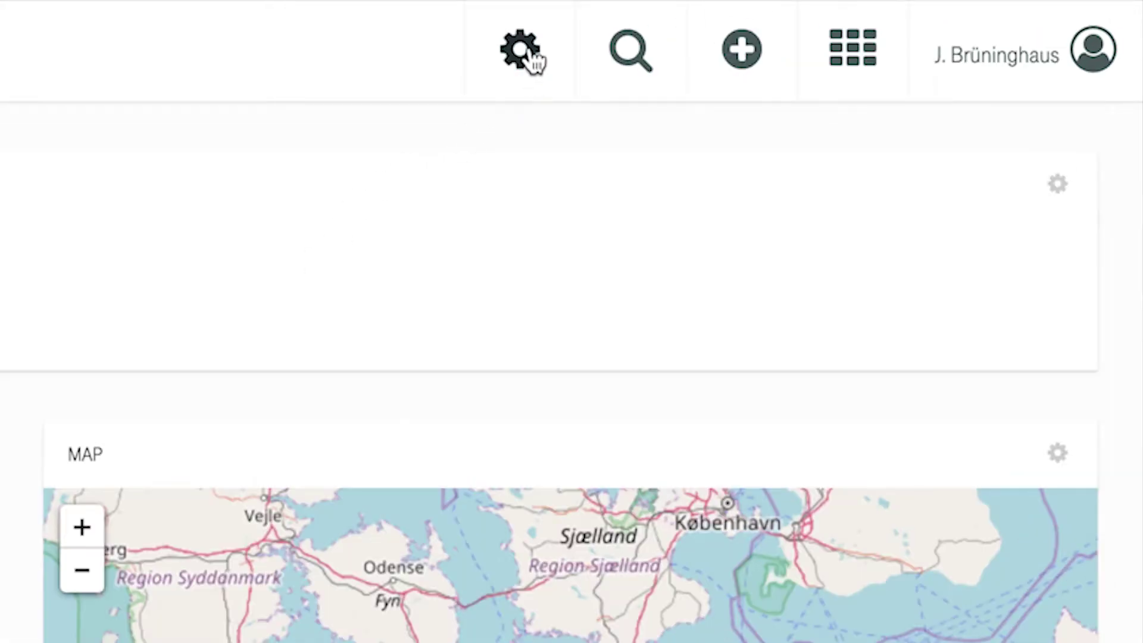
left_click(735, 36)
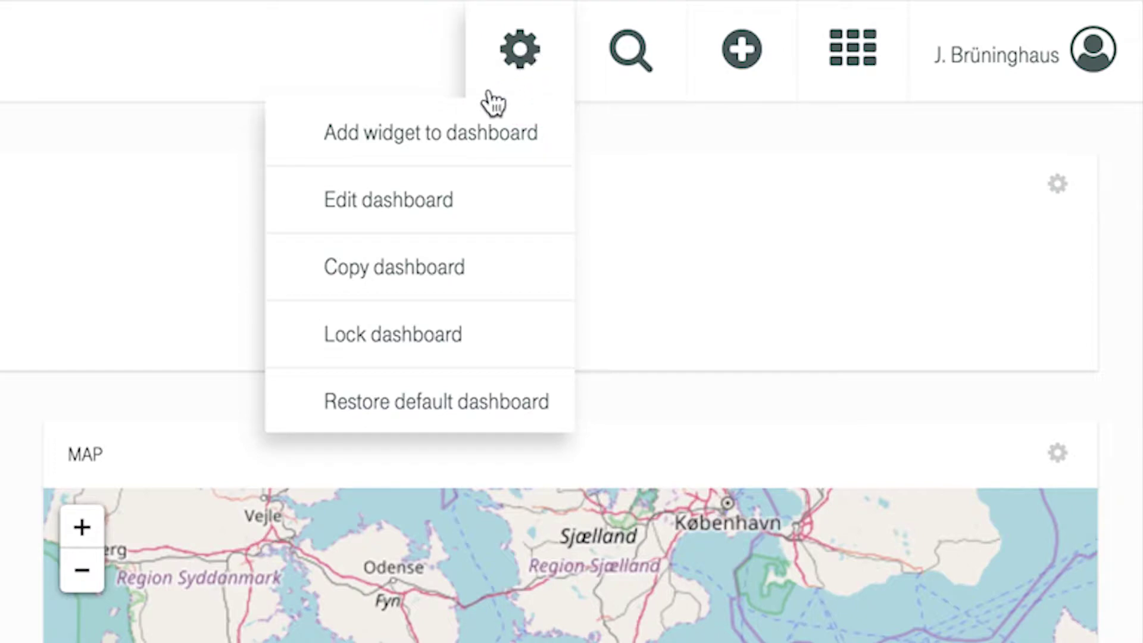
left_click(469, 133)
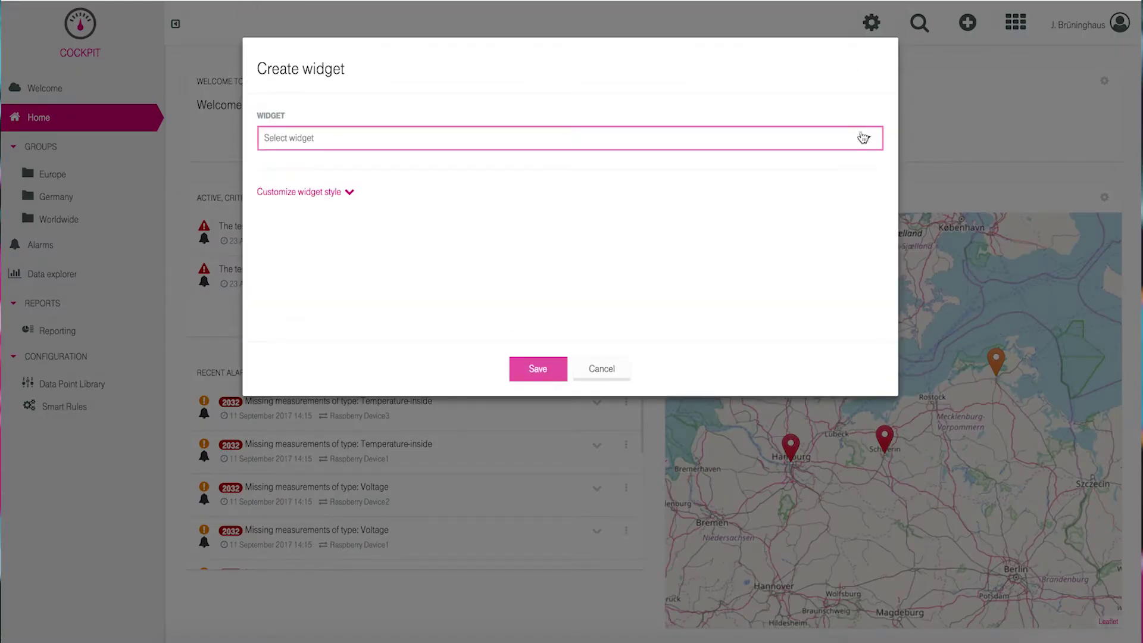
left_click(868, 141)
scroll(724, 189, "down", 3)
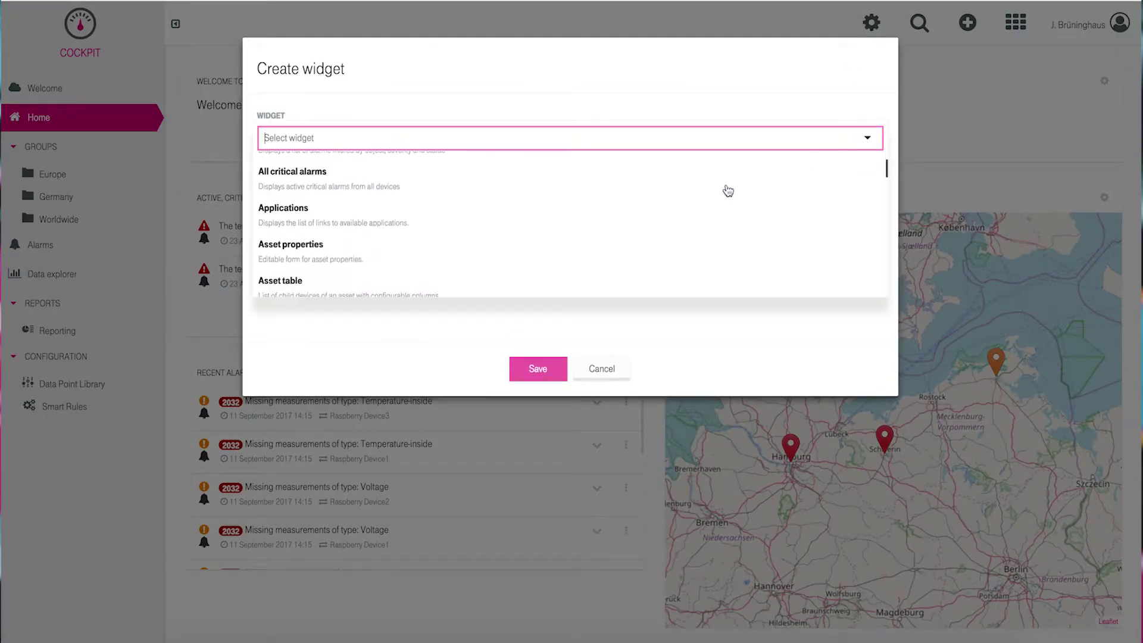
scroll(708, 218, "down", 5)
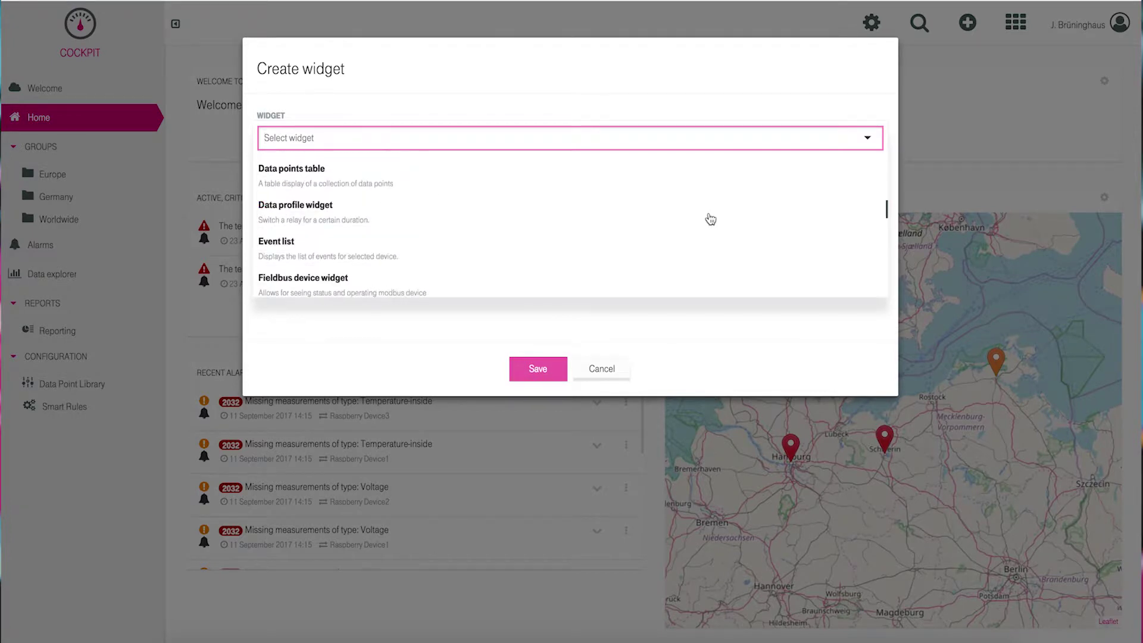
scroll(710, 219, "down", 5)
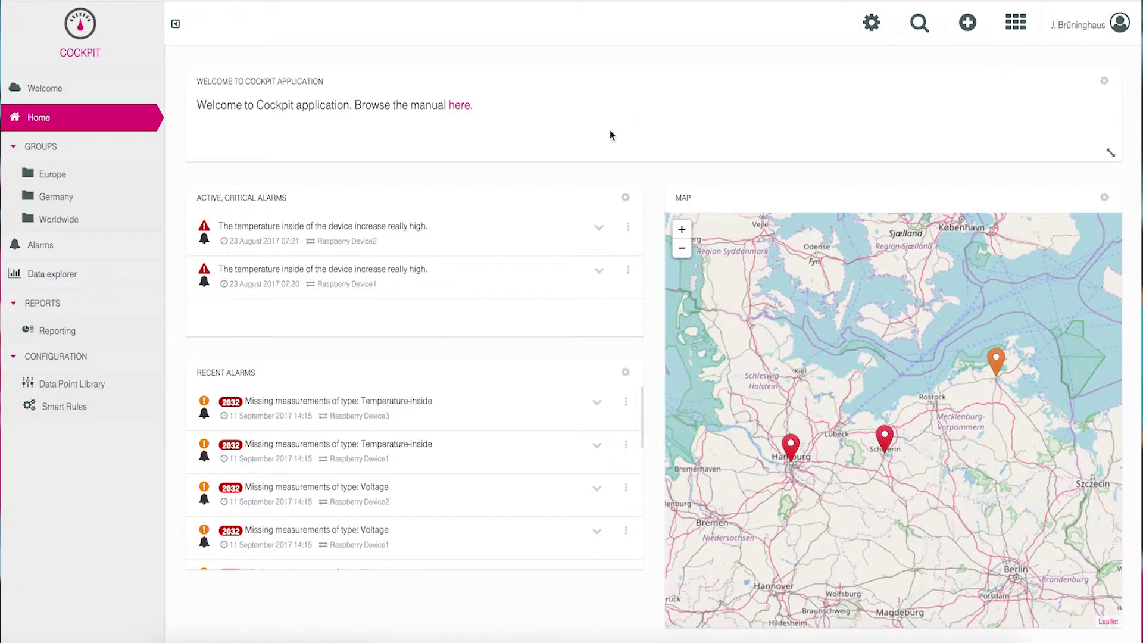
- Move the Active, Critical Alarms widget to the right and make it narrower
left_click_drag(491, 197, 700, 200)
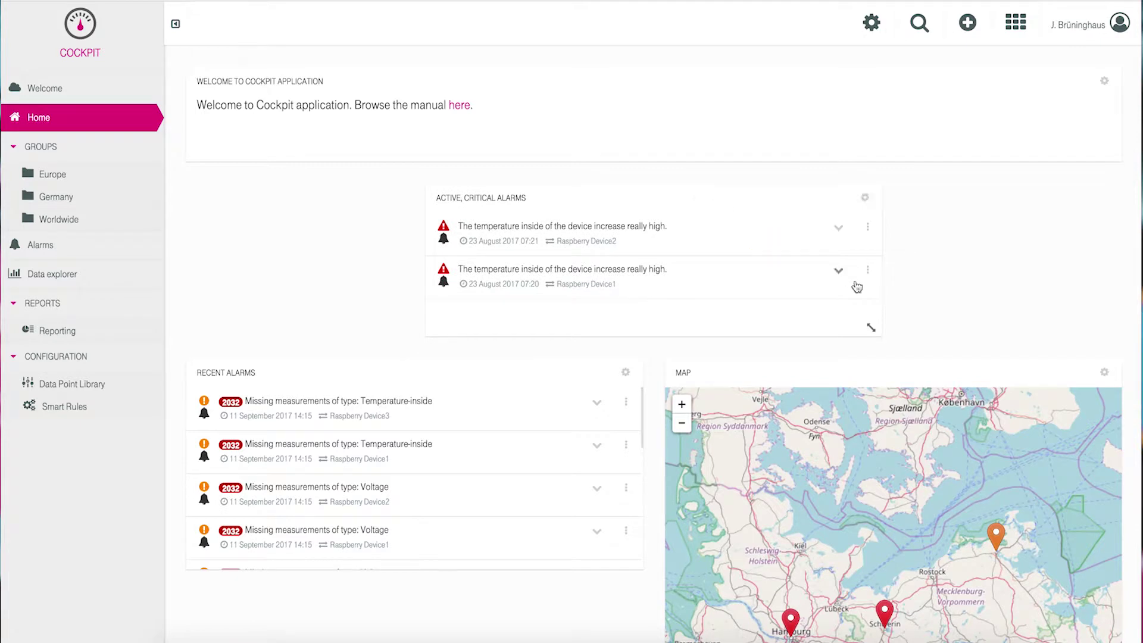
left_click_drag(870, 328, 632, 327)
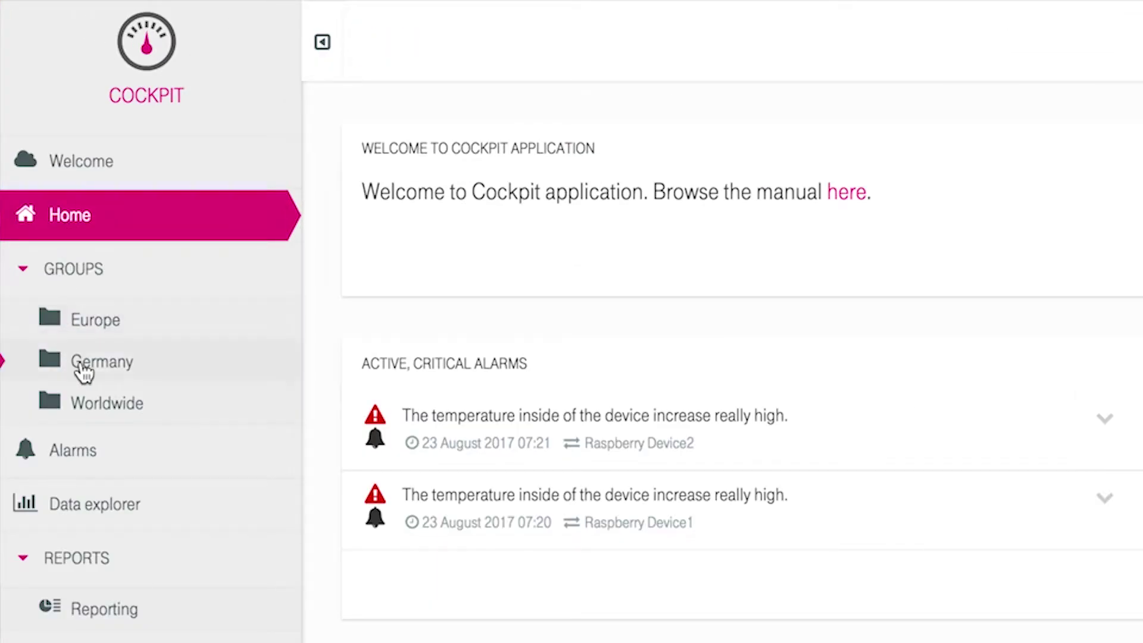
- Create 'Dashboard North' on Germany > North with the star-o icon, visible to all users
left_click(83, 372)
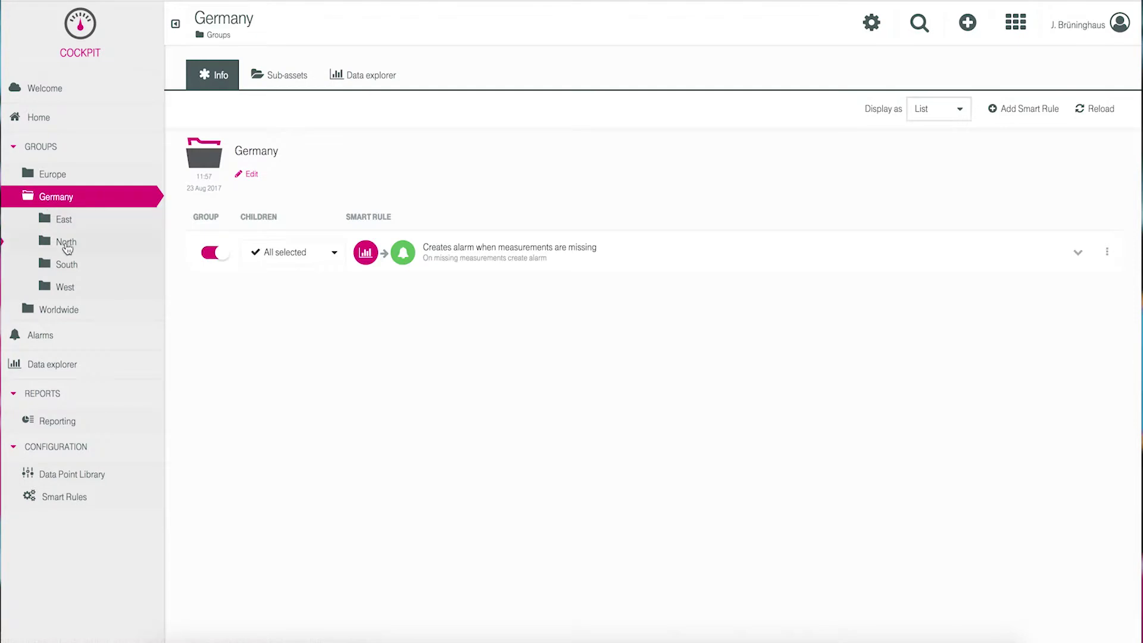
left_click(66, 244)
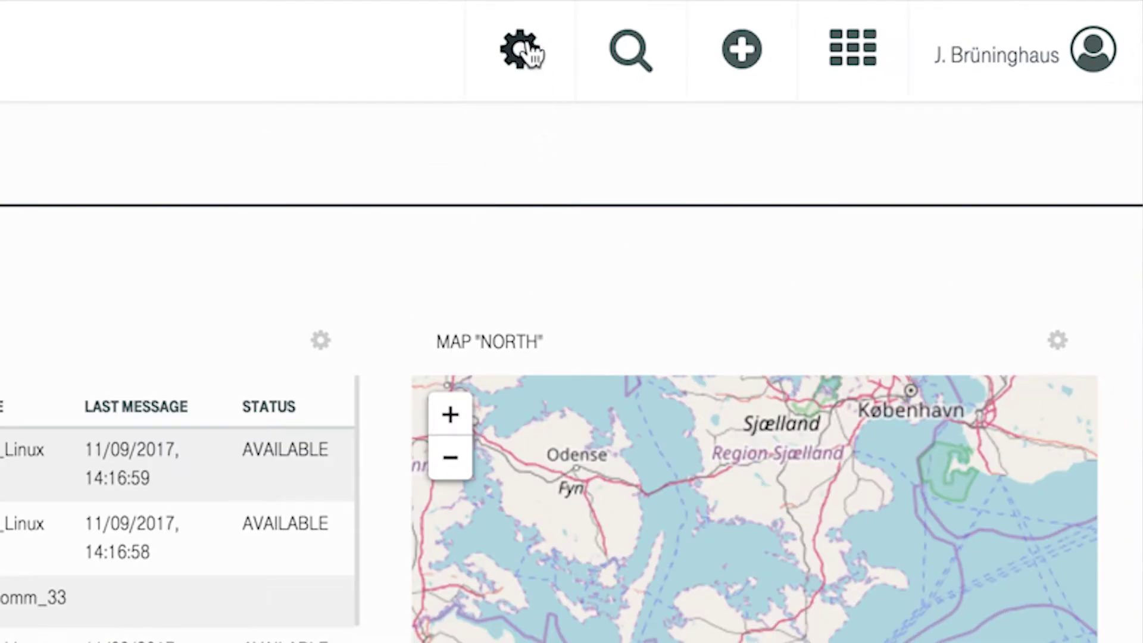
left_click(872, 24)
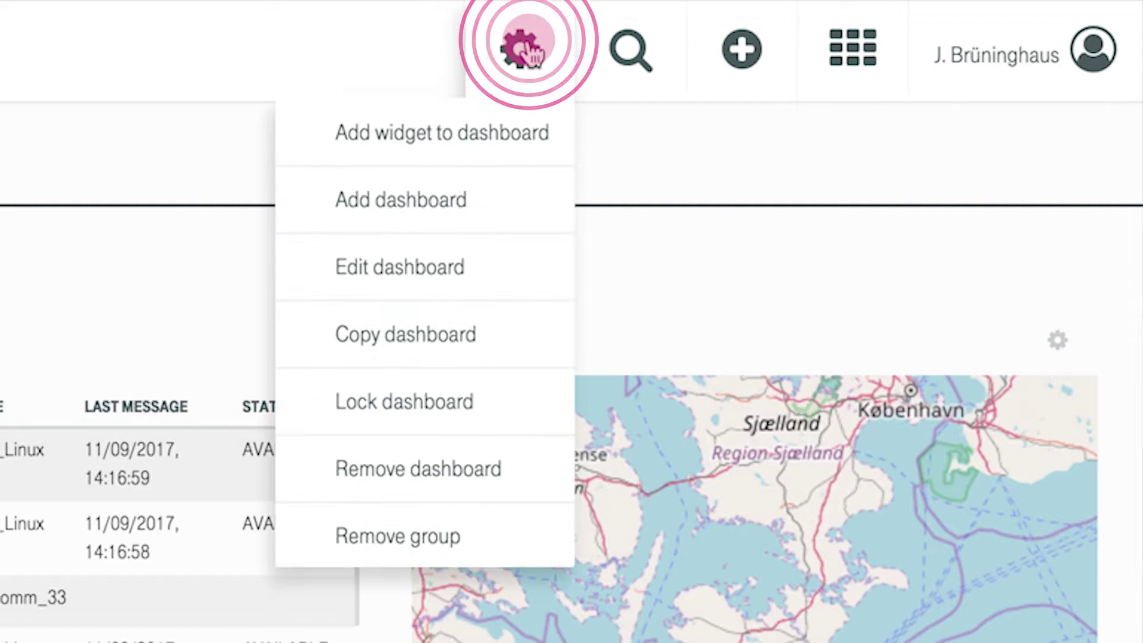
left_click(412, 202)
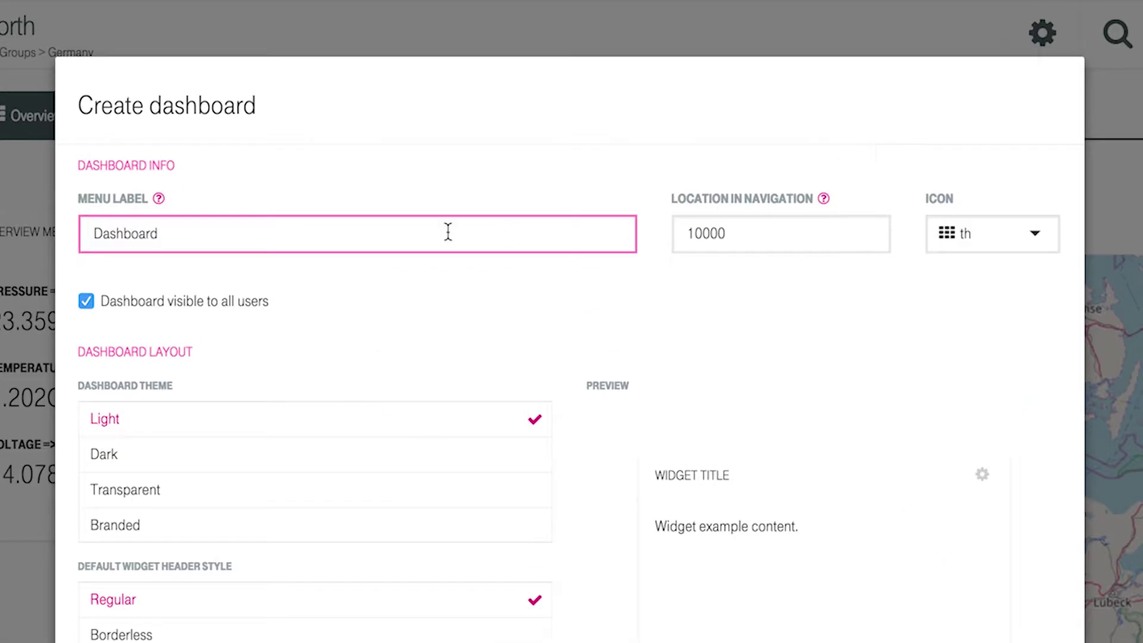
type("Dashboard North")
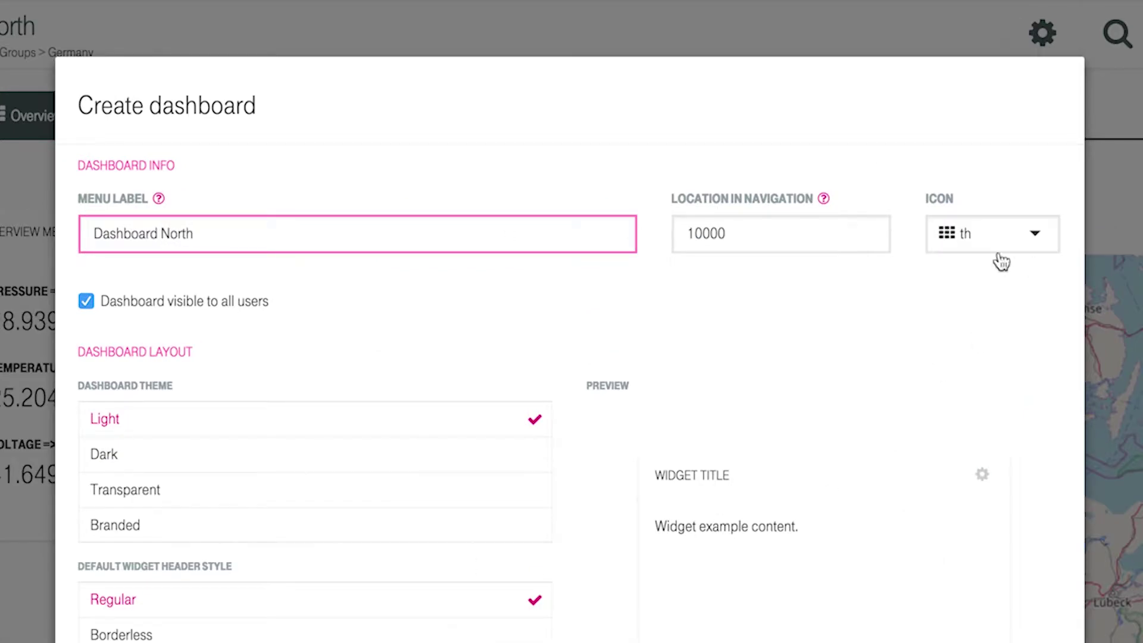
left_click(828, 233)
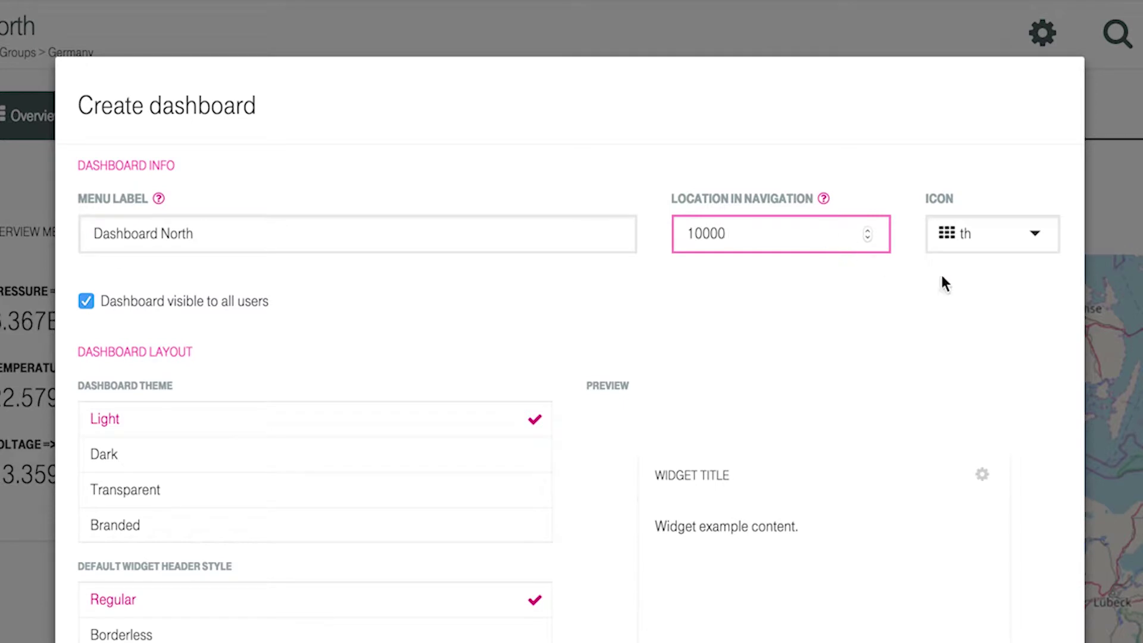
left_click(1037, 234)
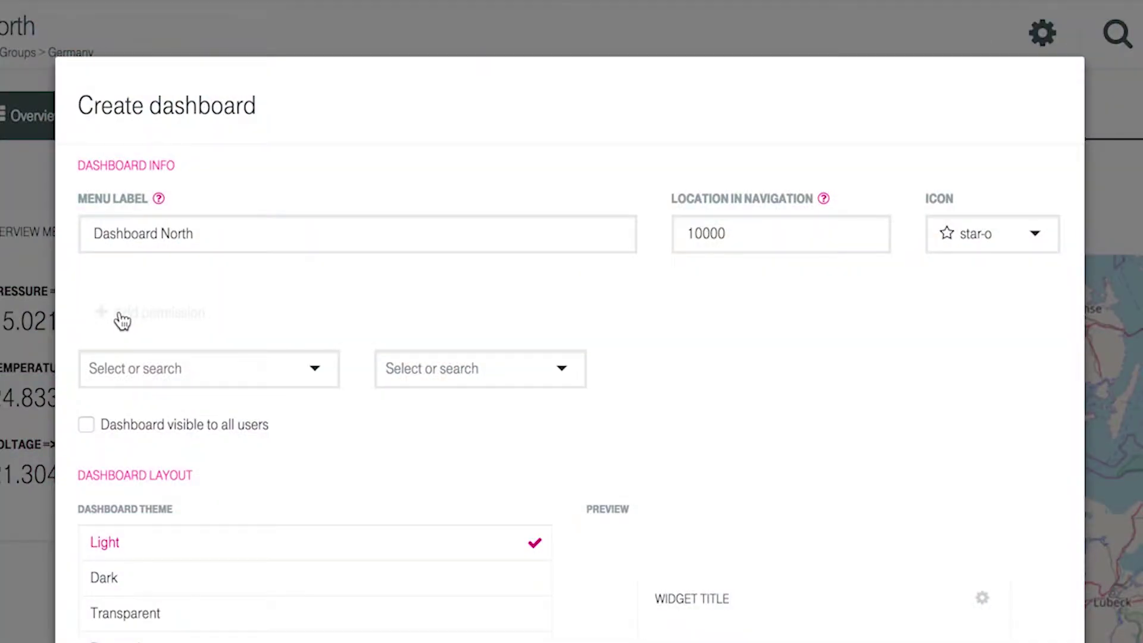
left_click(100, 421)
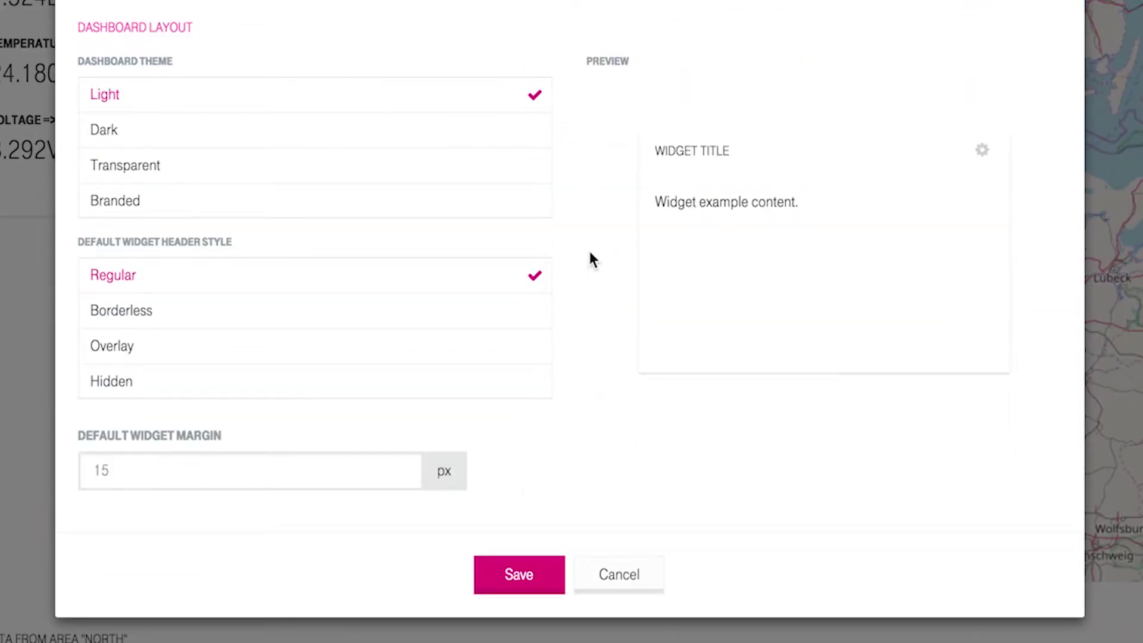
left_click(537, 567)
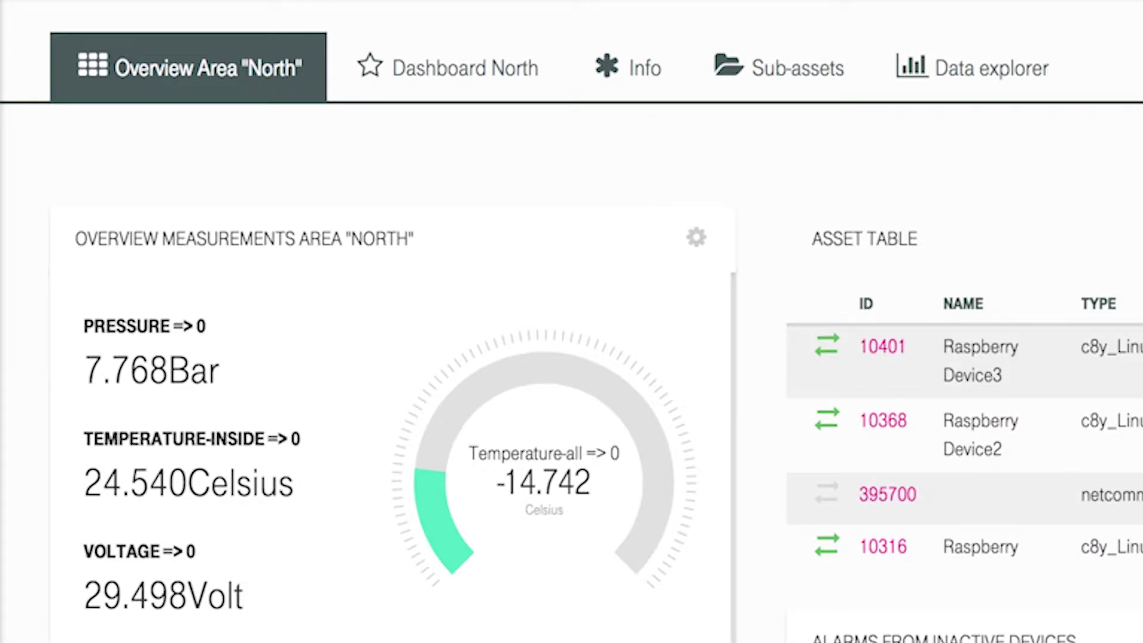
- Switch to the empty Dashboard North tab on the North group page
left_click(447, 65)
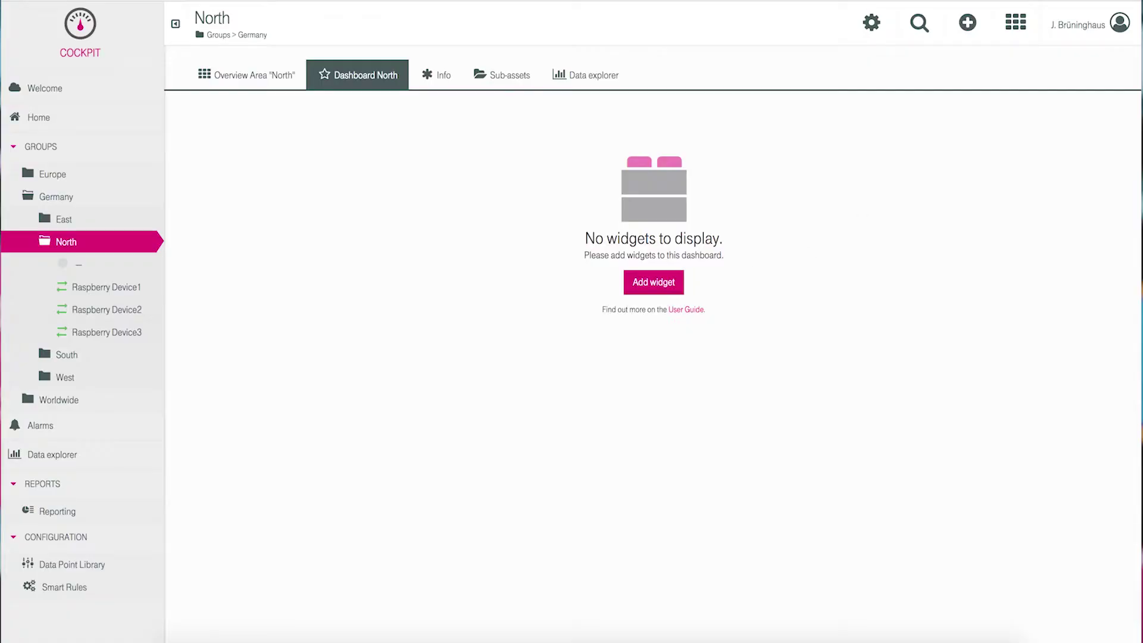
left_click(871, 23)
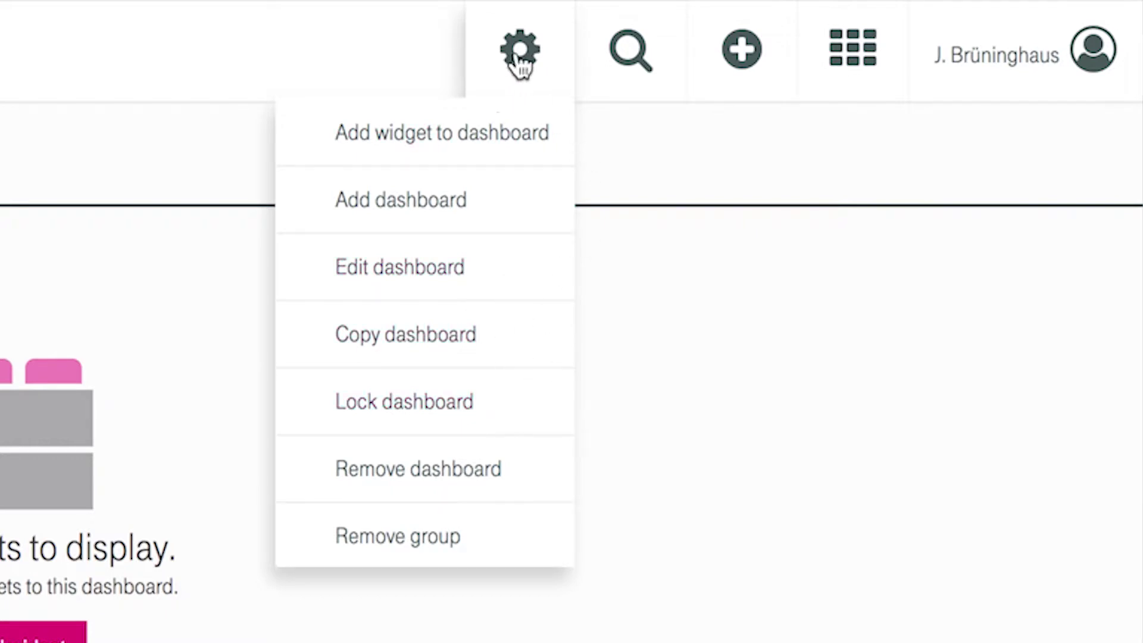
left_click(520, 60)
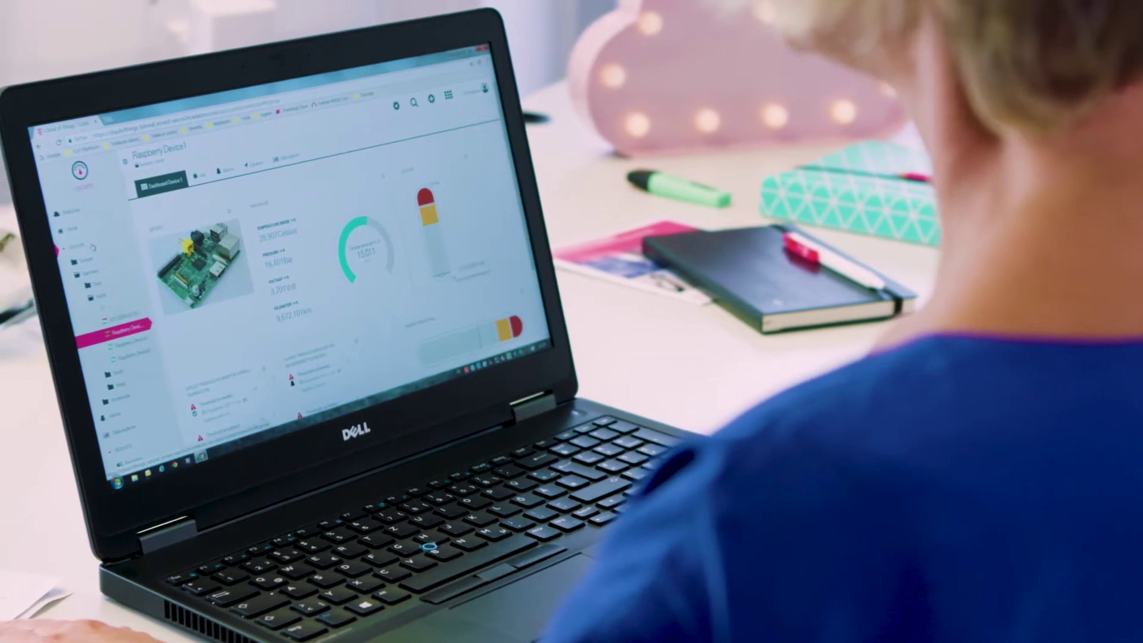
- Open Germany from the Groups overview to see its Info tab
left_click(65, 250)
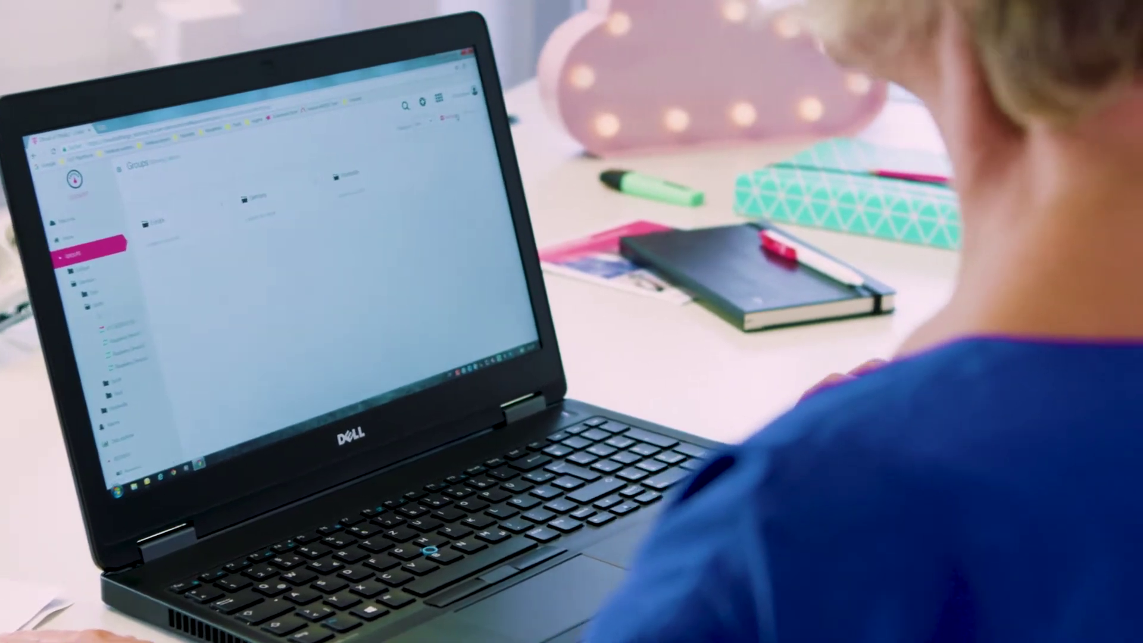
left_click(470, 114)
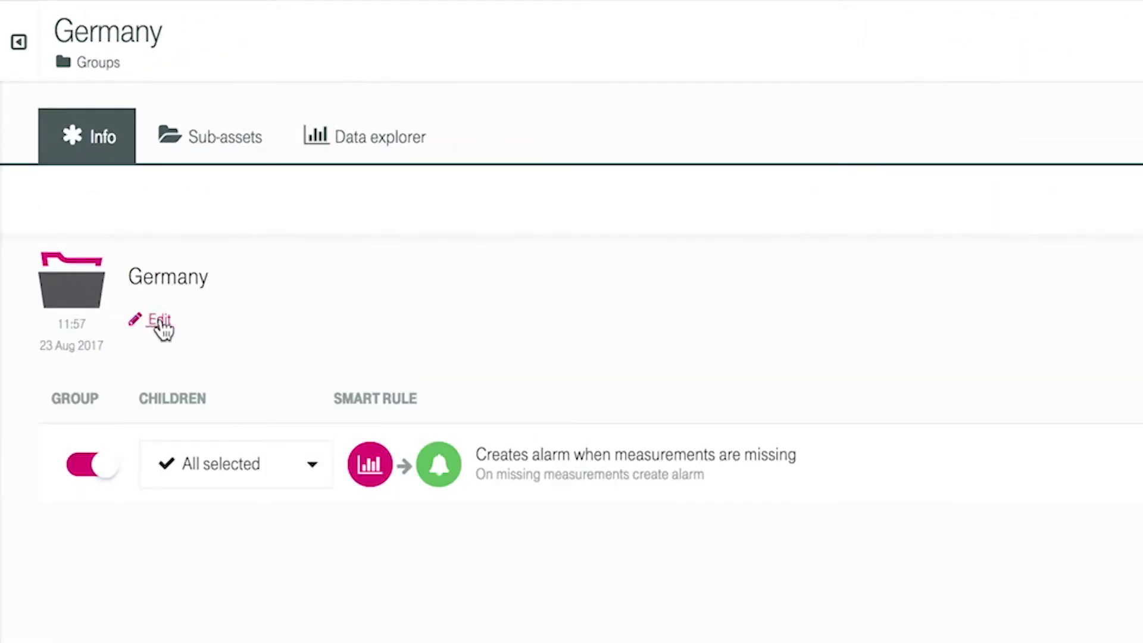
- Edit Germany and try its Sub-assets: Add group, North's delete option and Assign devices
left_click(160, 321)
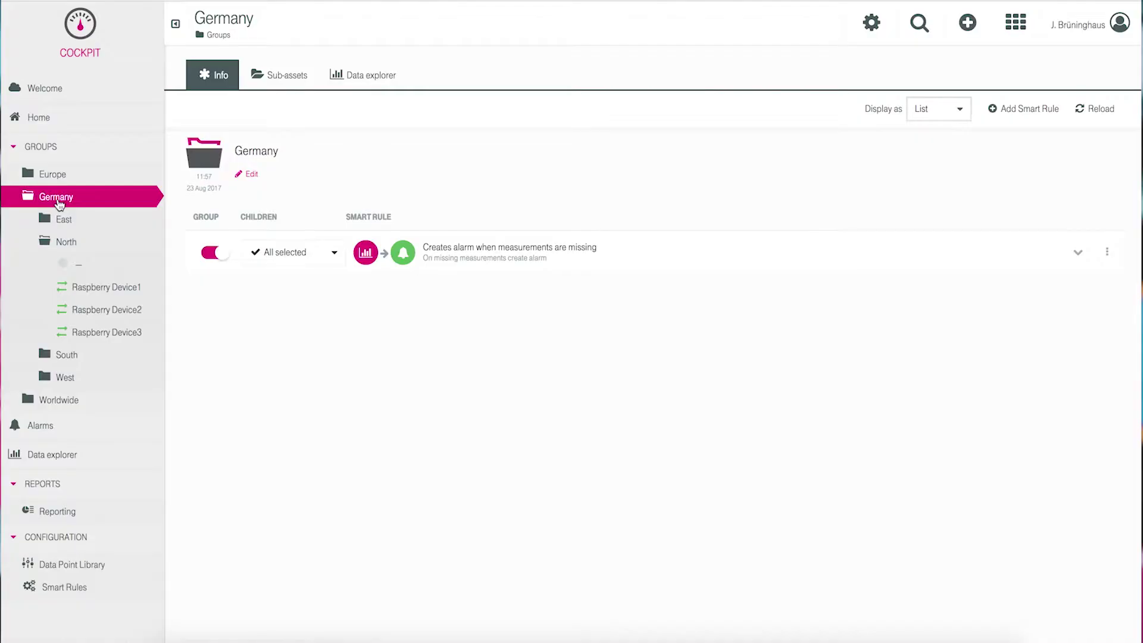
left_click(532, 136)
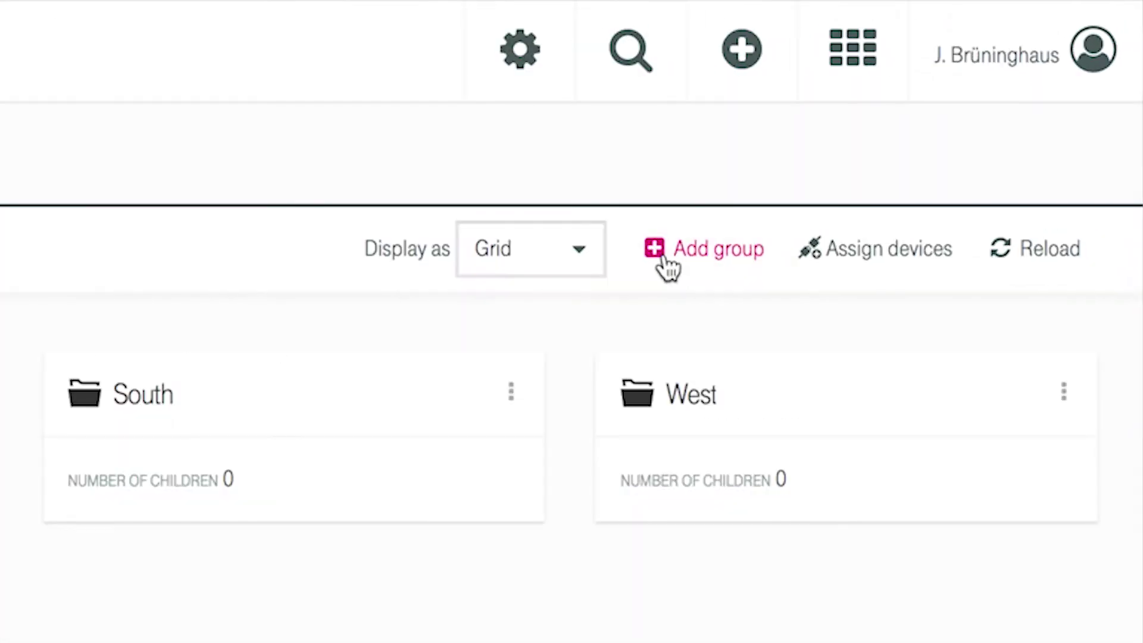
left_click(678, 253)
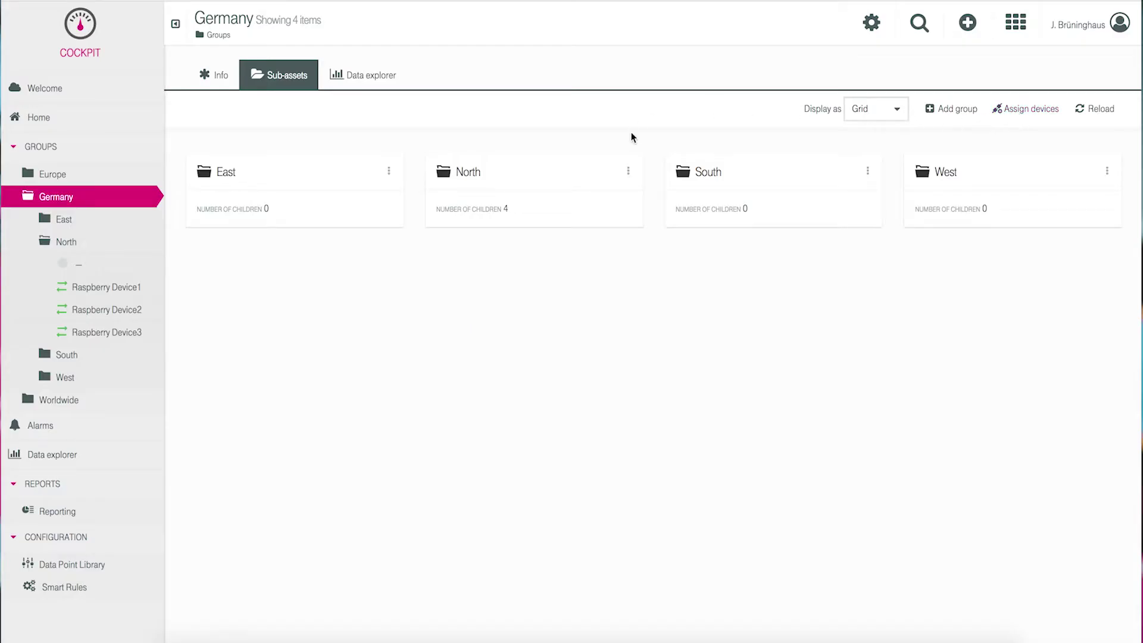
left_click(628, 170)
left_click(867, 275)
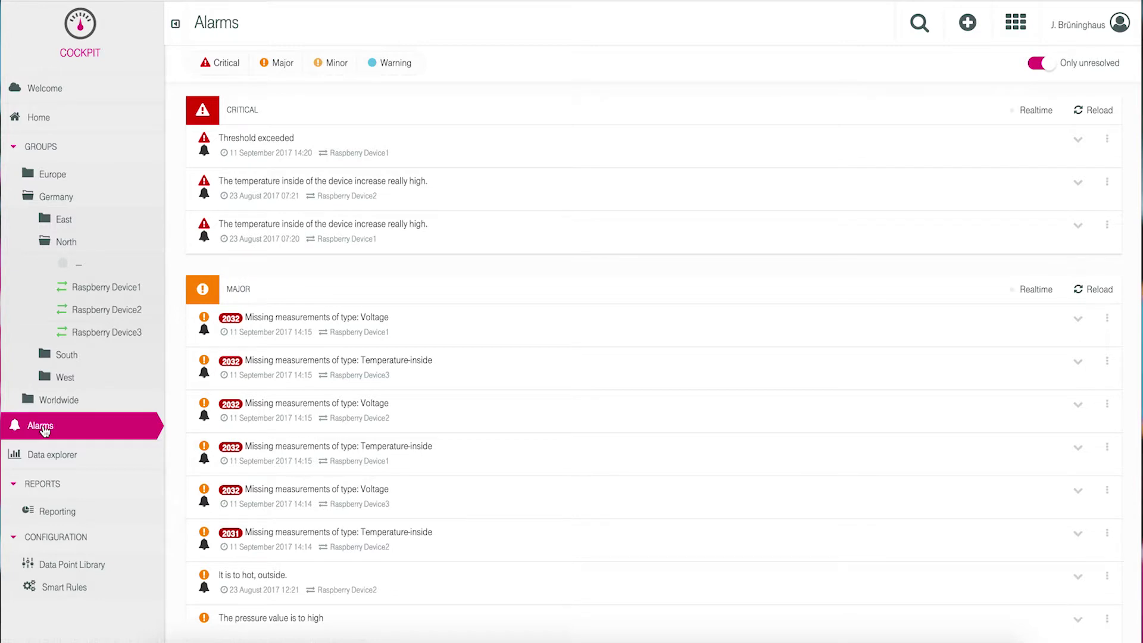
- Toggle the Critical, Major, Minor and Warning alarm filters, then chart Temperature-inside in Data explorer
left_click(218, 64)
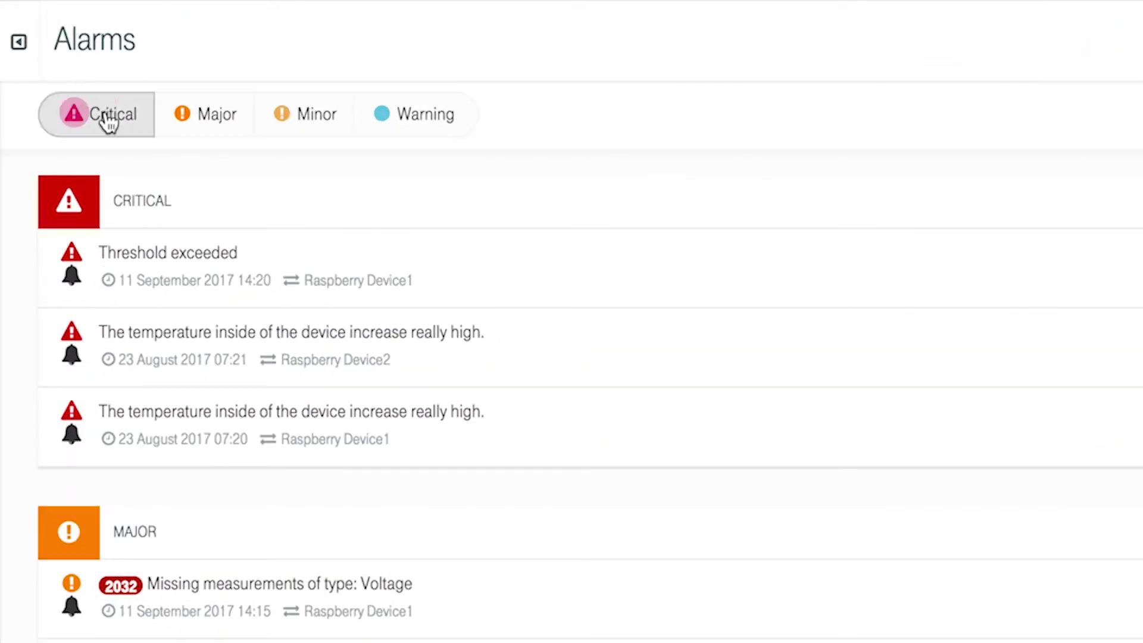
left_click(265, 63)
left_click(290, 116)
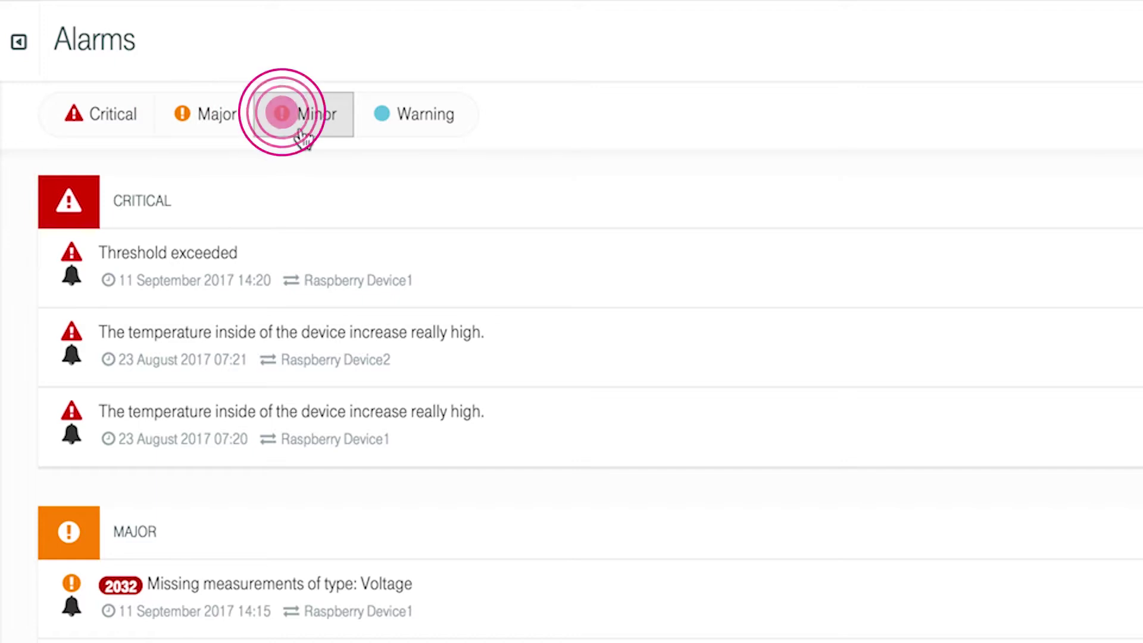
left_click(382, 114)
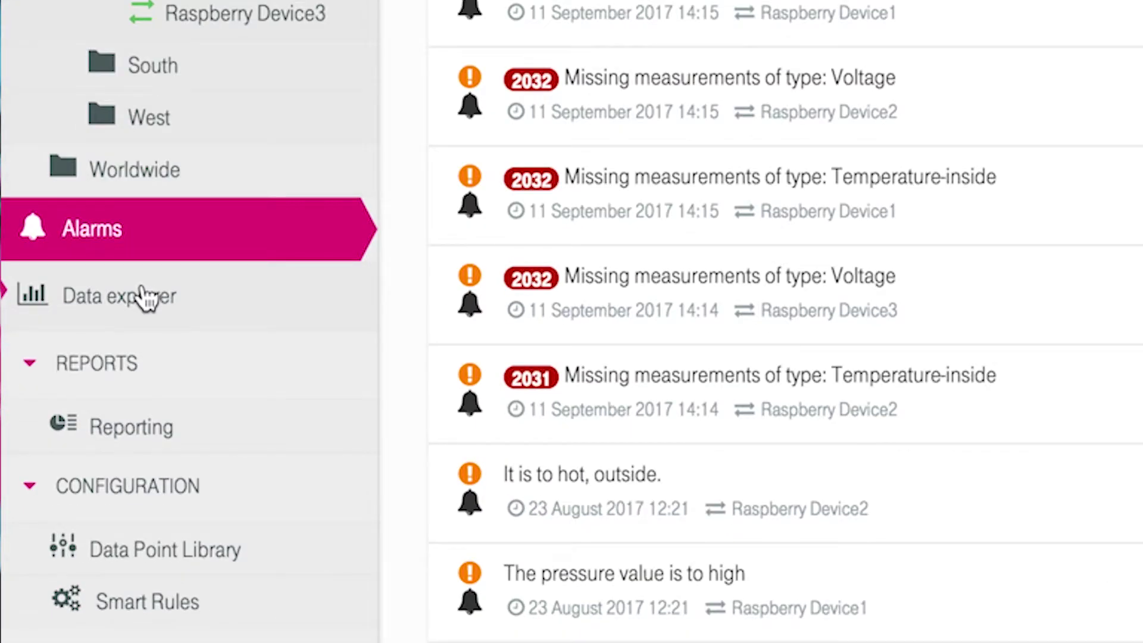
left_click(142, 298)
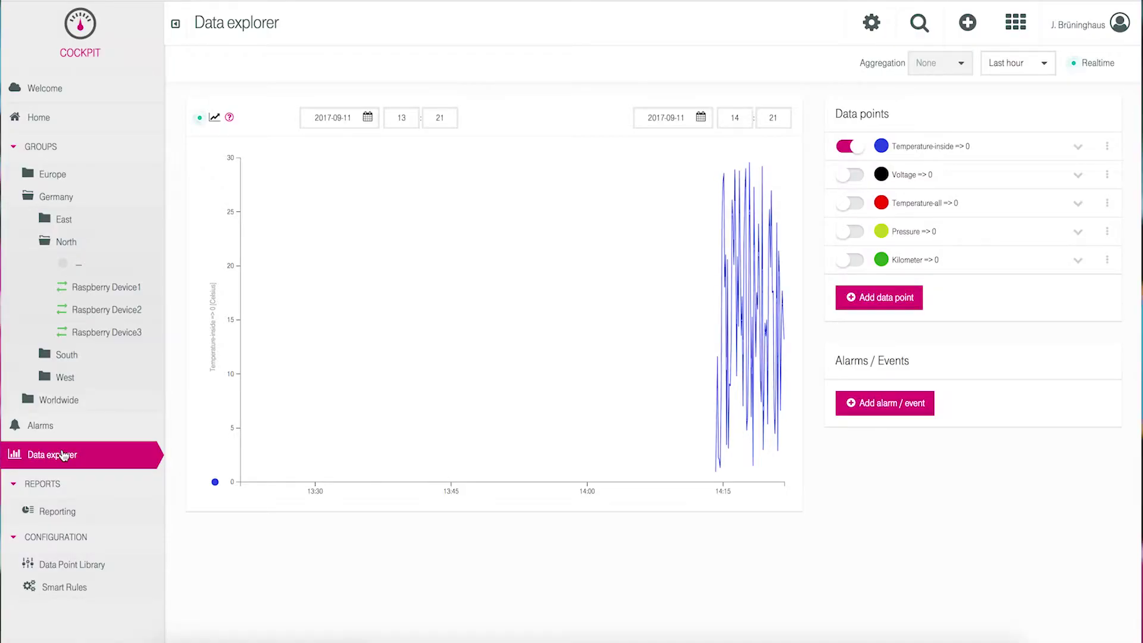
- View the North group's data explorer, then Raspberry Device1's Temperature-inside chart
left_click(69, 244)
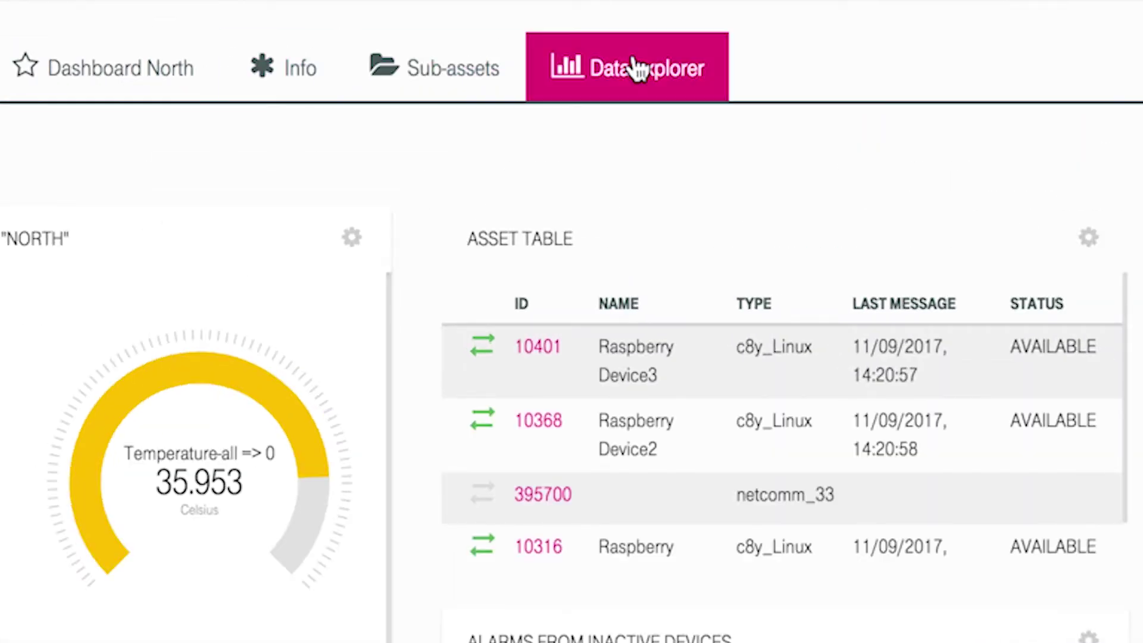
left_click(634, 58)
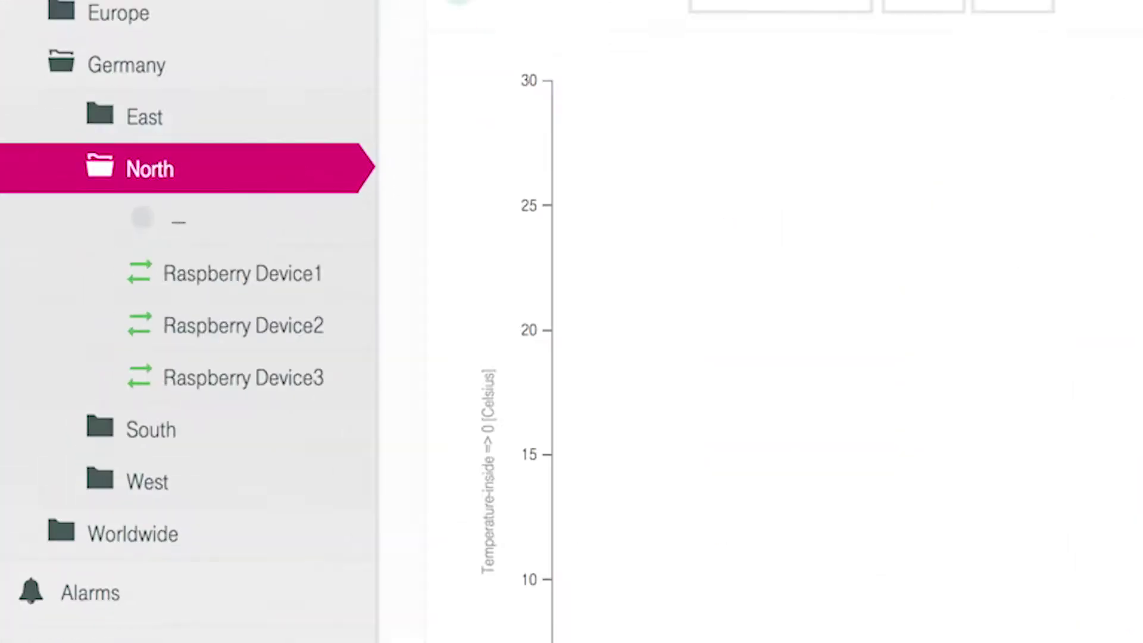
left_click(236, 275)
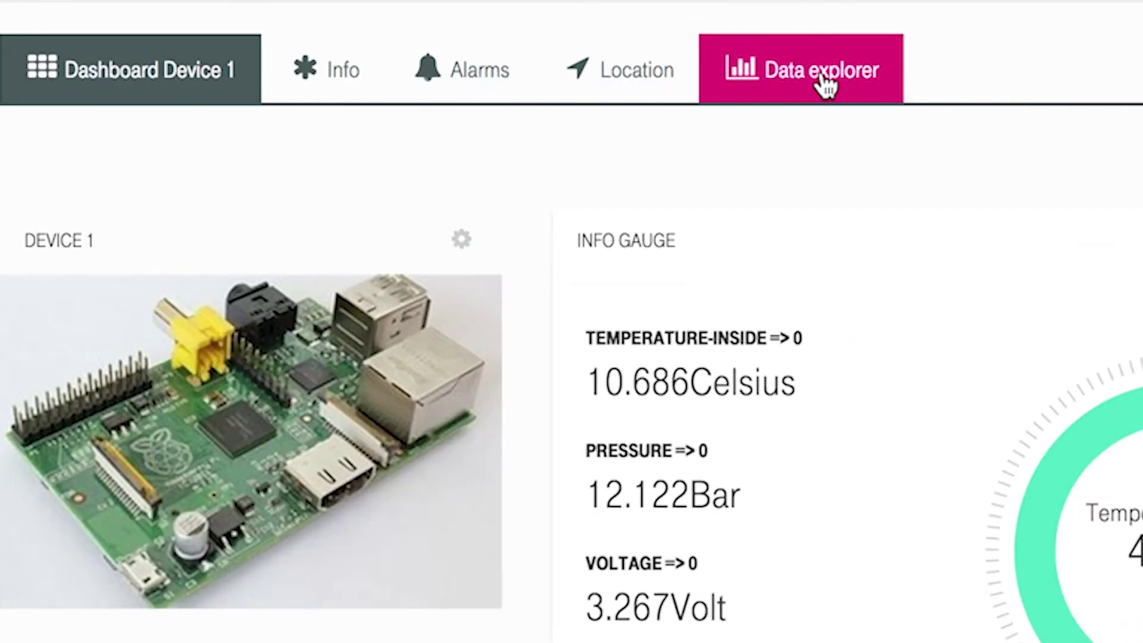
left_click(543, 77)
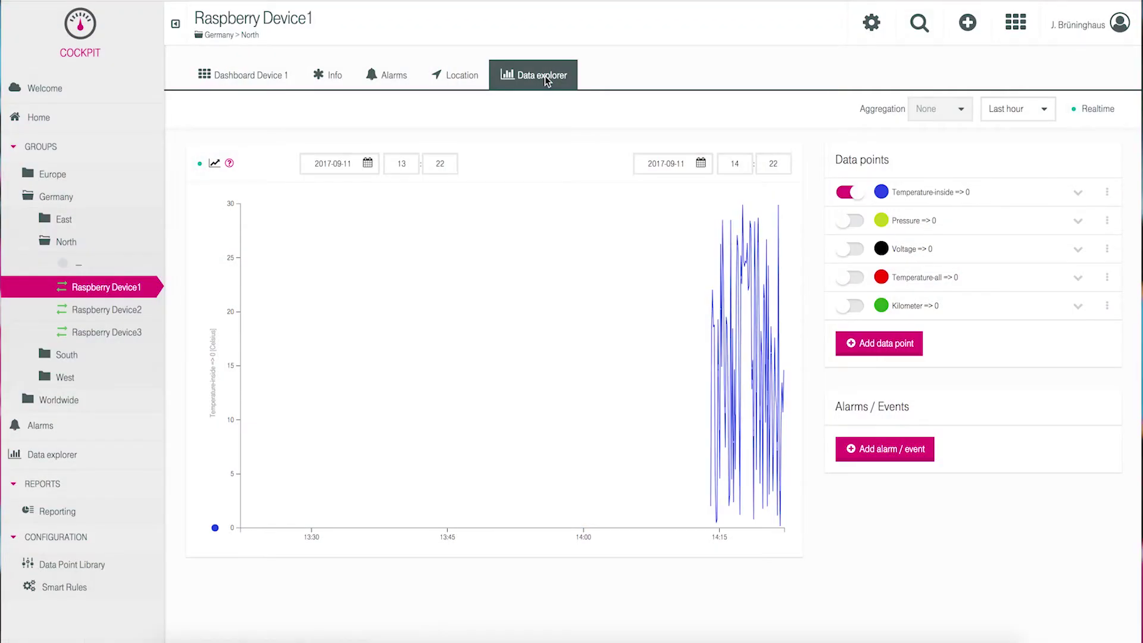
- In the main Data explorer, review Temperature-inside's yellow range 20–25 and red range 26–30
left_click(132, 309)
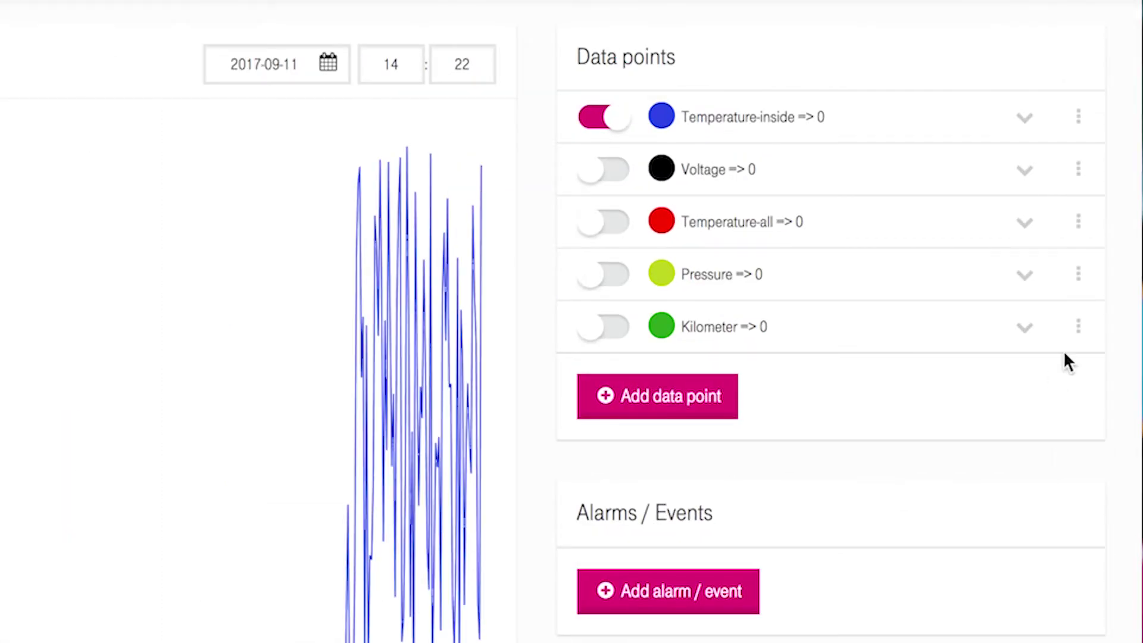
left_click(1024, 117)
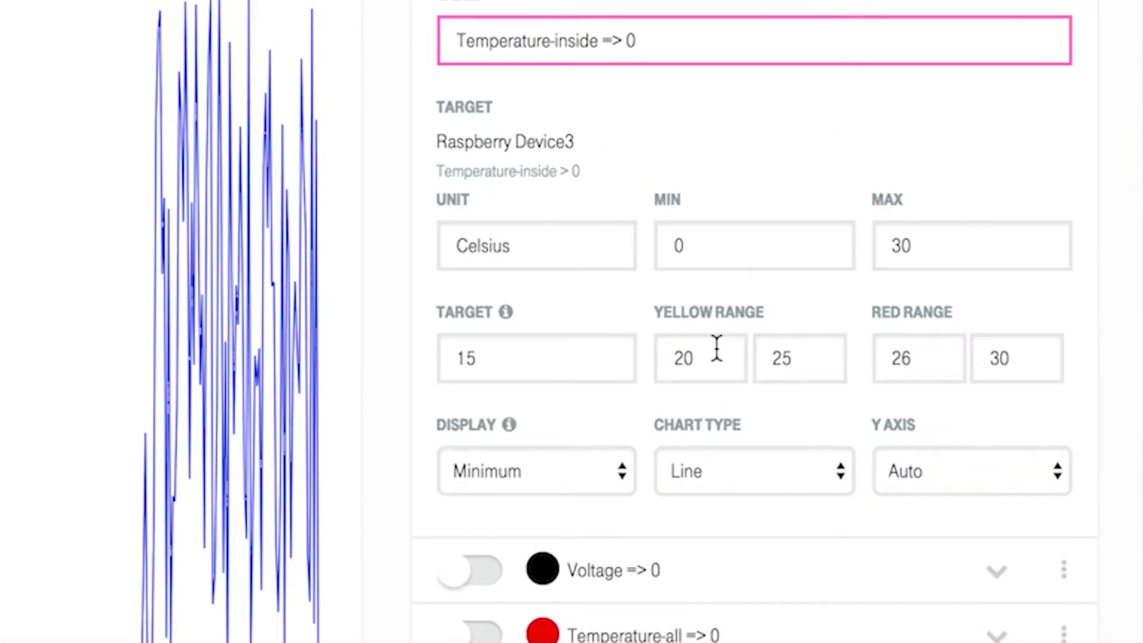
left_click(716, 349)
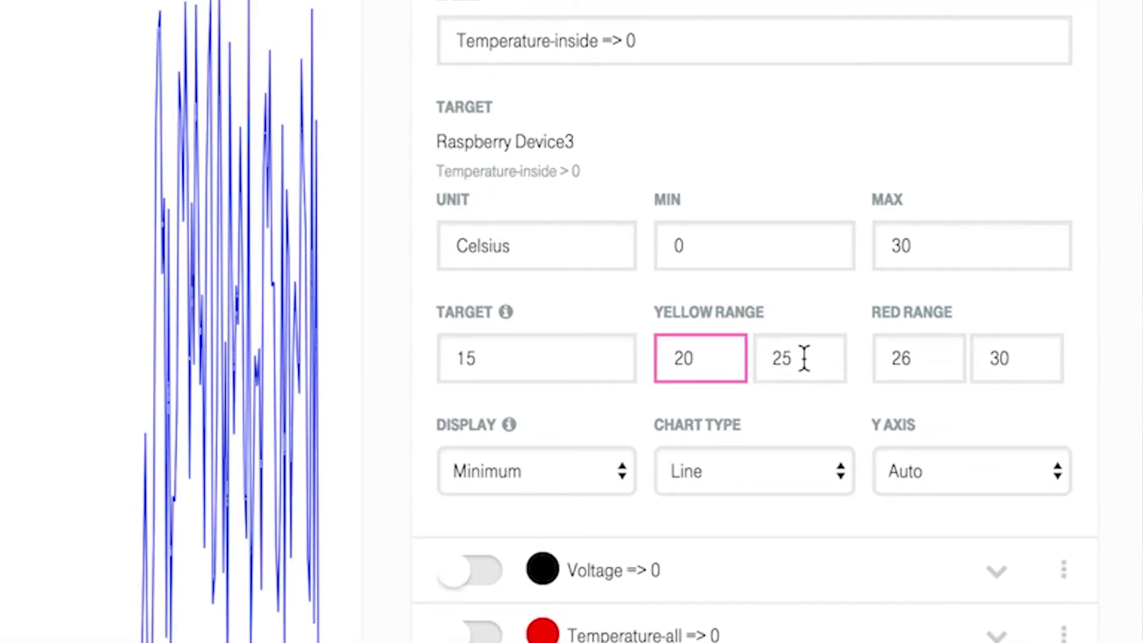
left_click(819, 358)
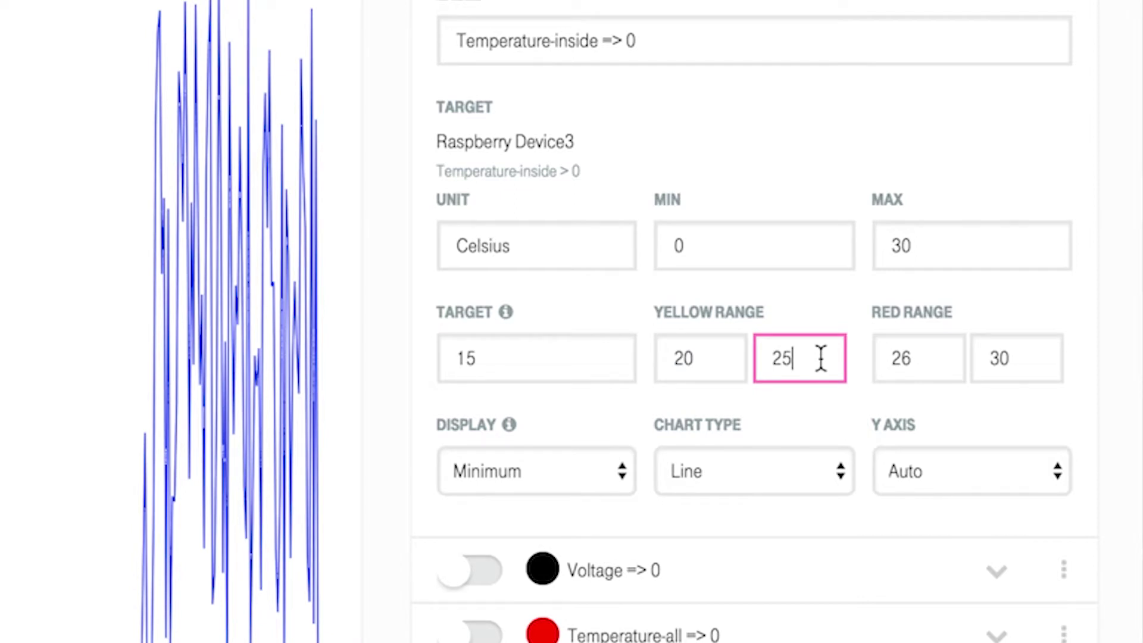
left_click(925, 354)
left_click(1060, 357)
left_click(1033, 414)
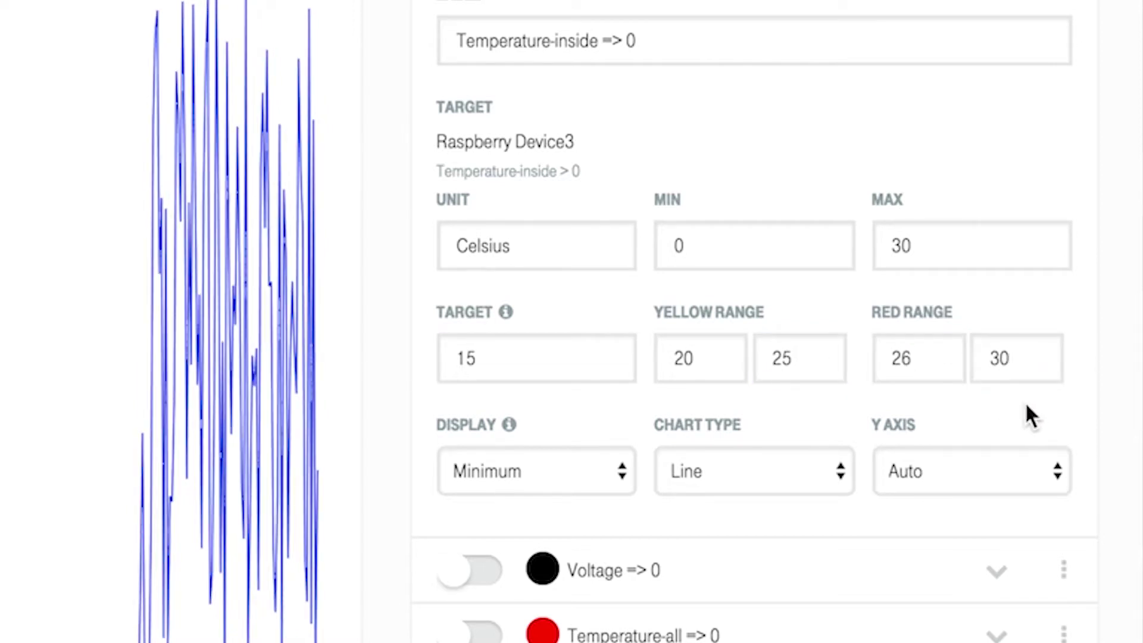
left_click(1078, 149)
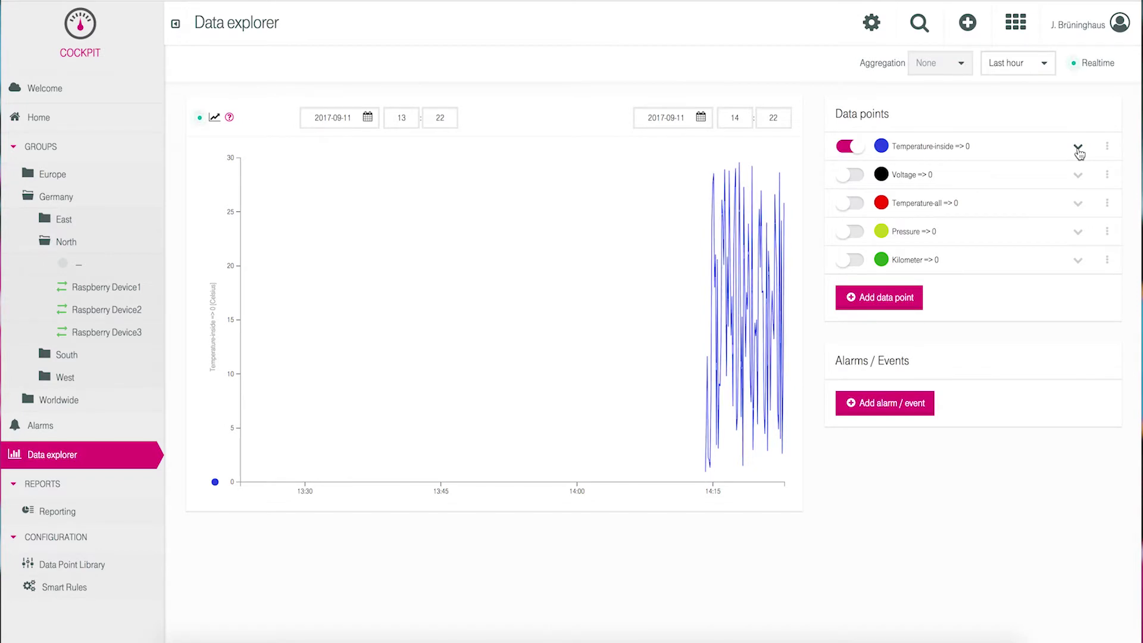
left_click(578, 307)
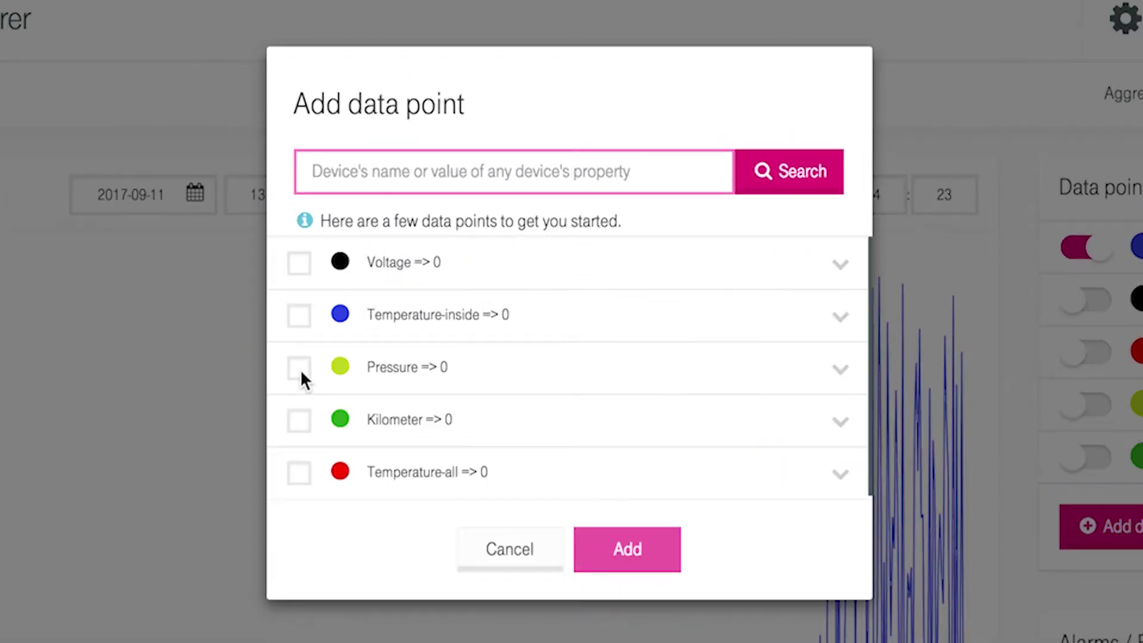
left_click(424, 212)
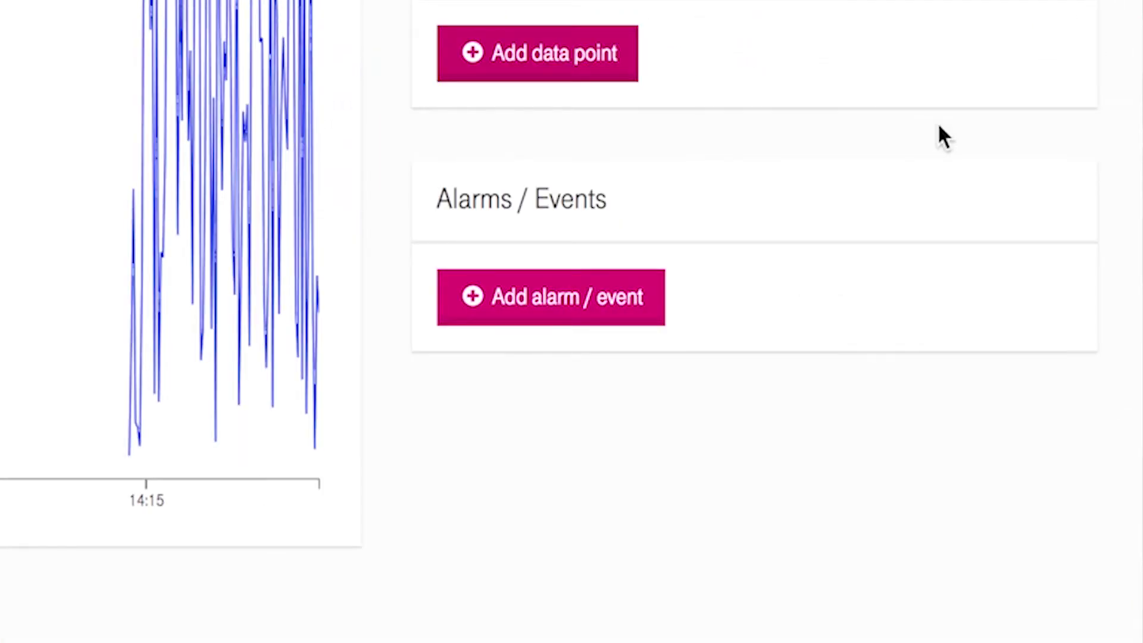
- Search assets for 'Raspberry' and add Raspberry Device1's CoT_ThresholdAlarmKilometer alarm to the chart
left_click(541, 307)
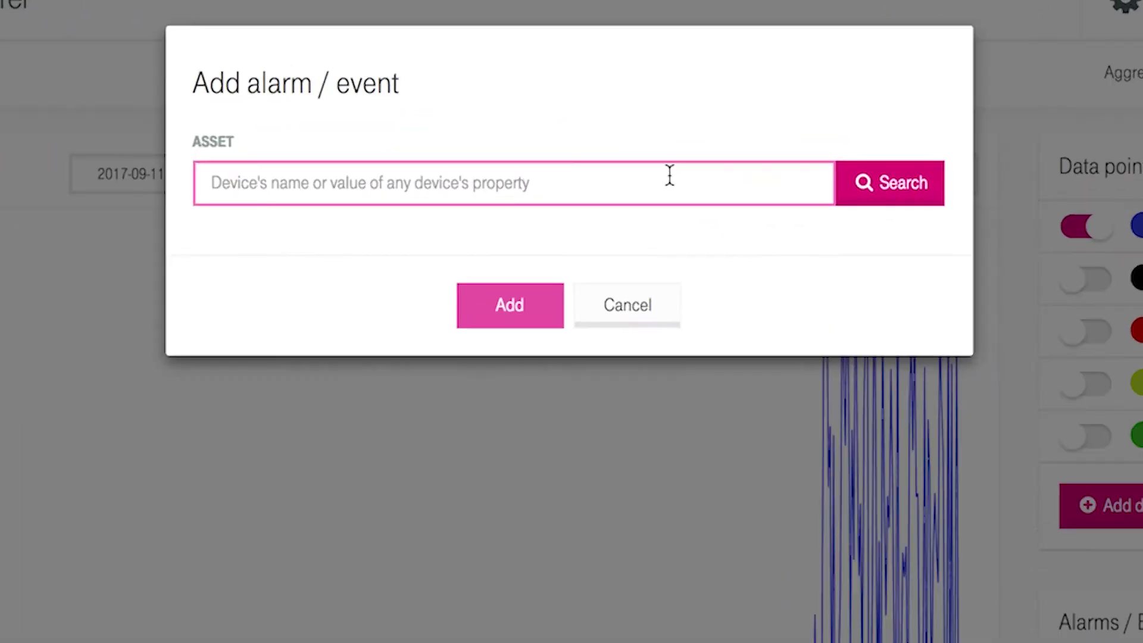
type("Raspberry")
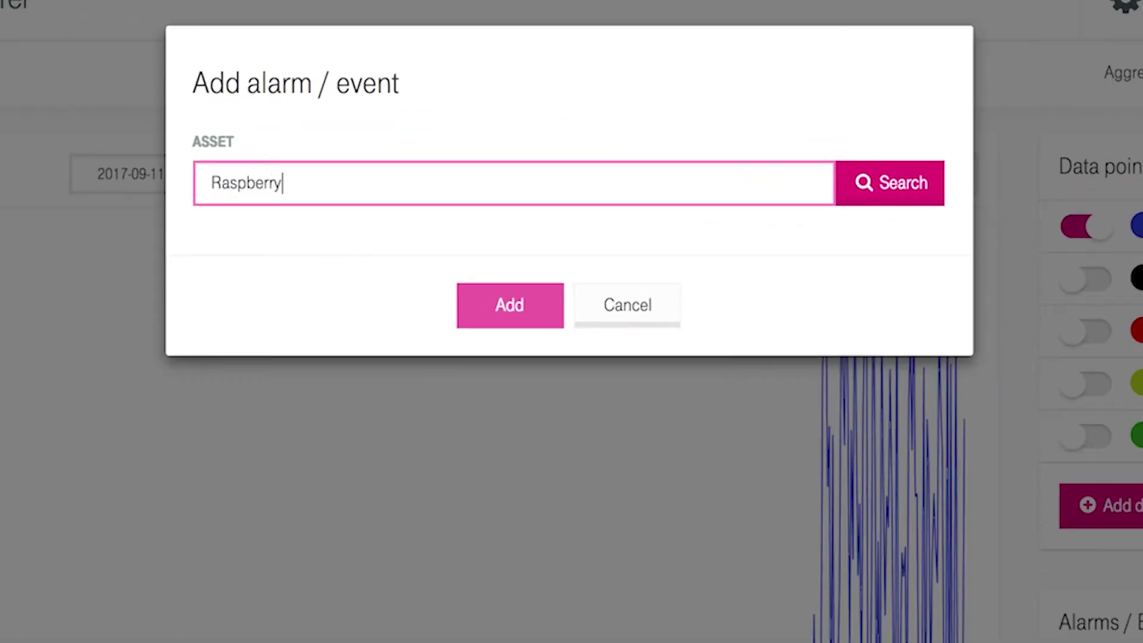
left_click(905, 189)
left_click(354, 296)
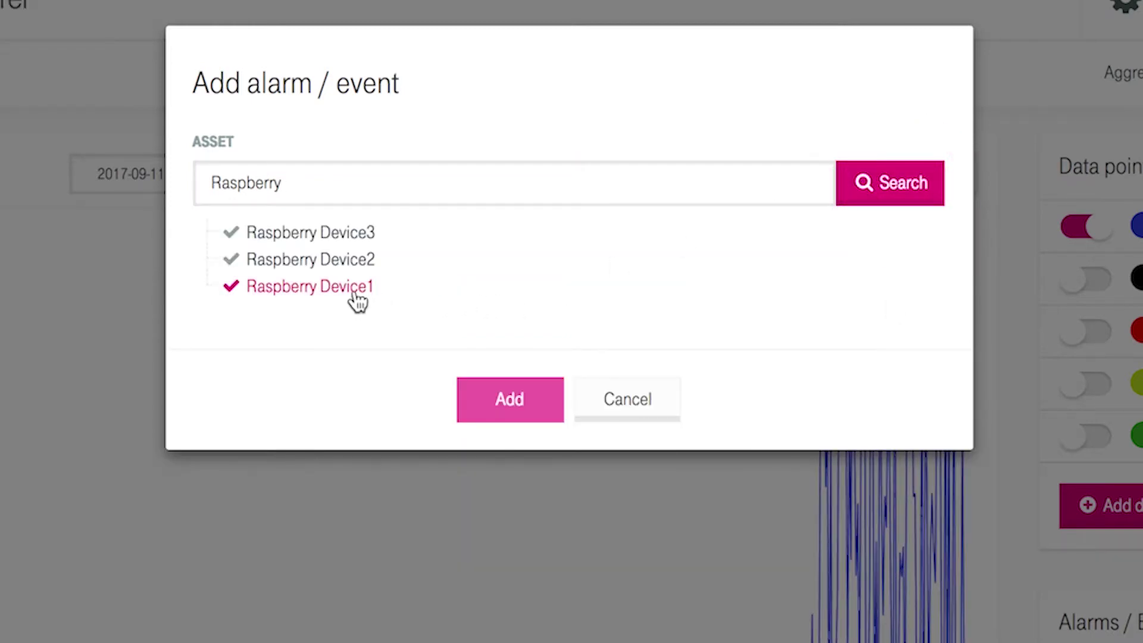
left_click(354, 295)
scroll(357, 250, "down", 3)
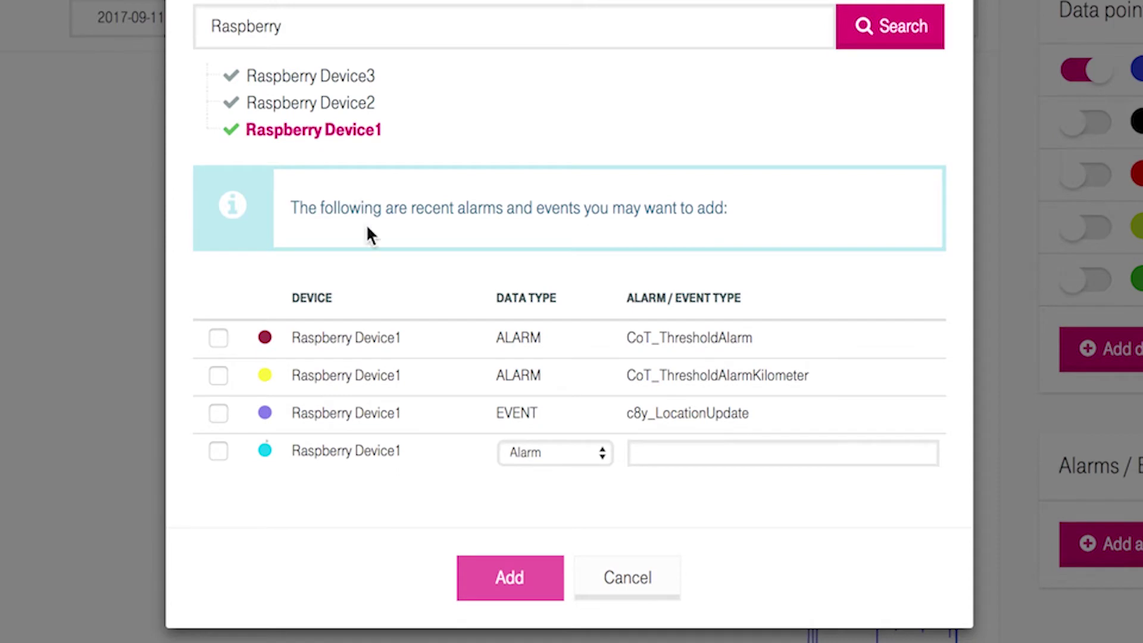
left_click(219, 376)
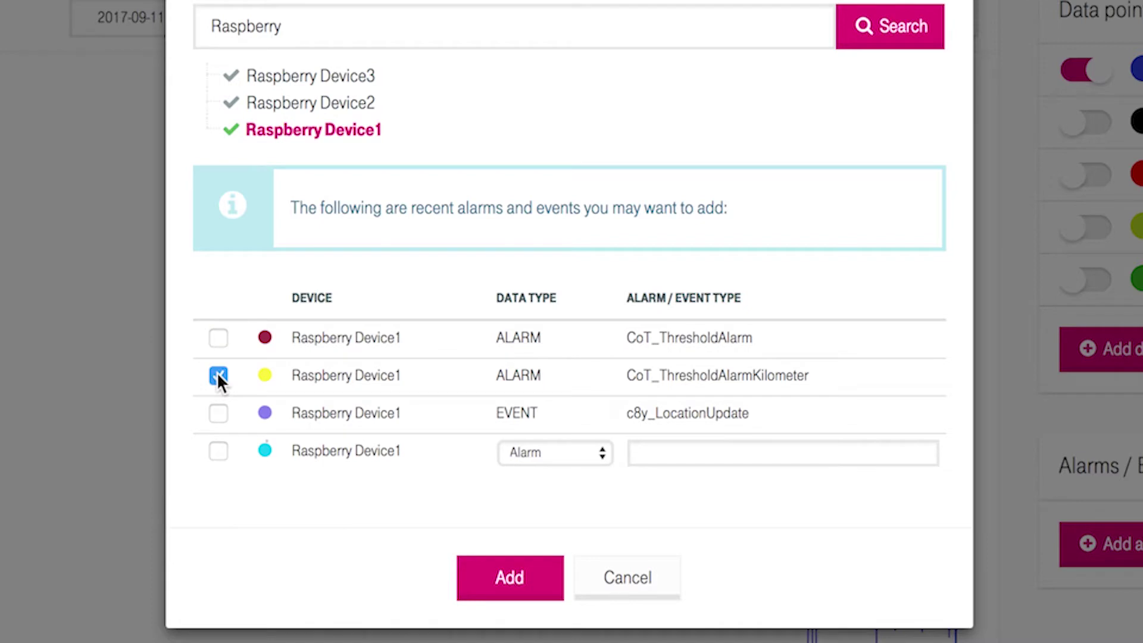
left_click(503, 573)
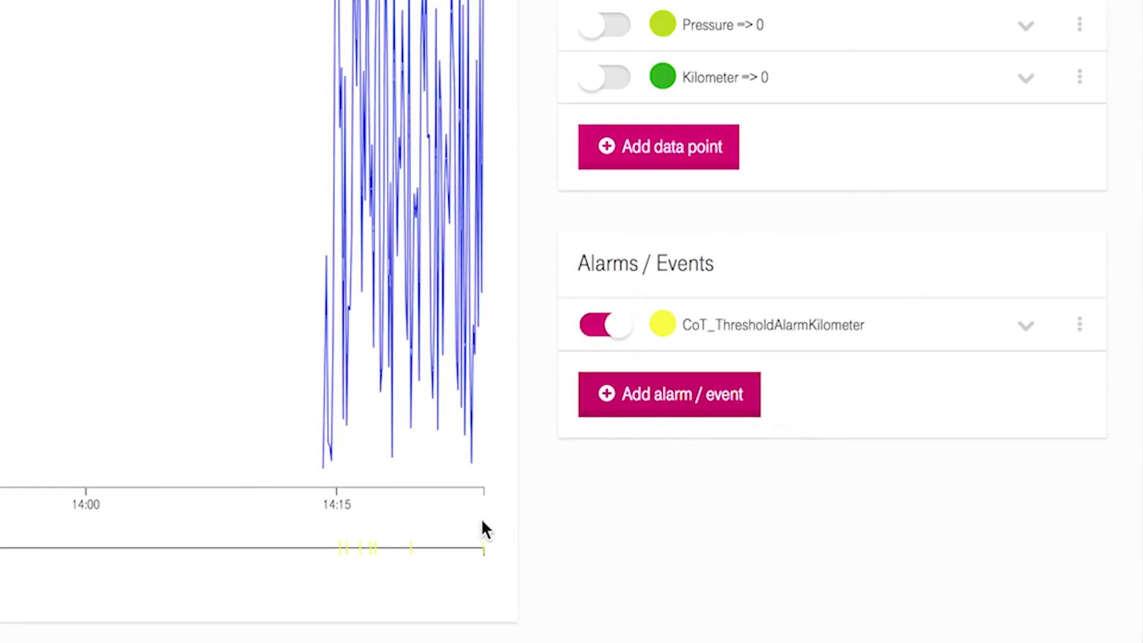
- Zoom the chart to a two-minute window around 13:23 and keep the kilometer alarm's data type as Alarm
left_click_drag(249, 417, 228, 417)
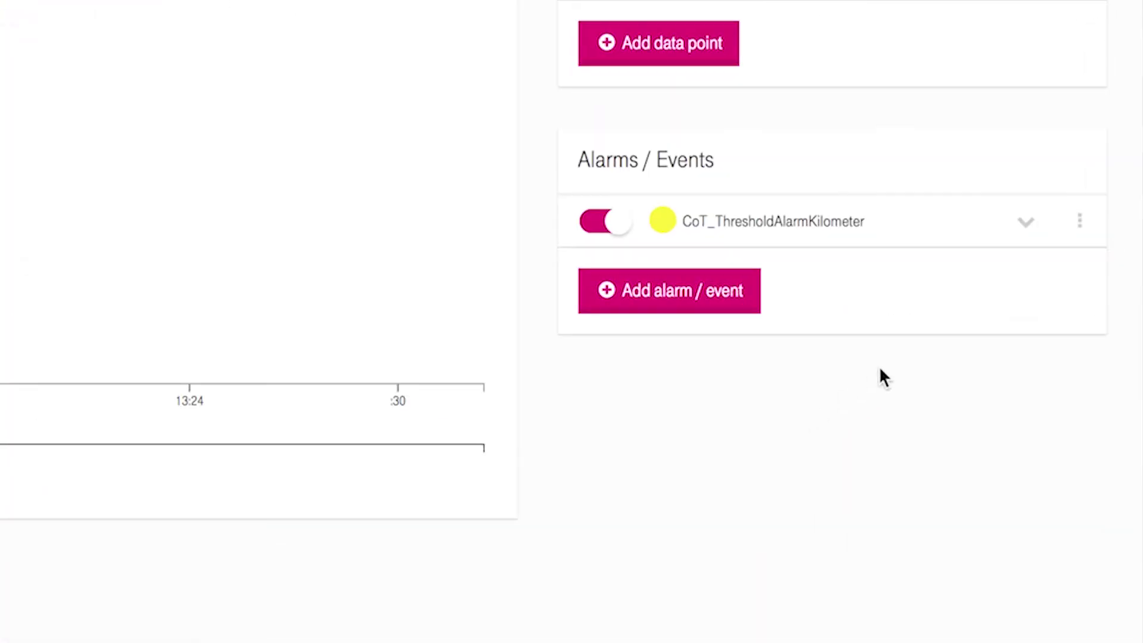
left_click(1022, 223)
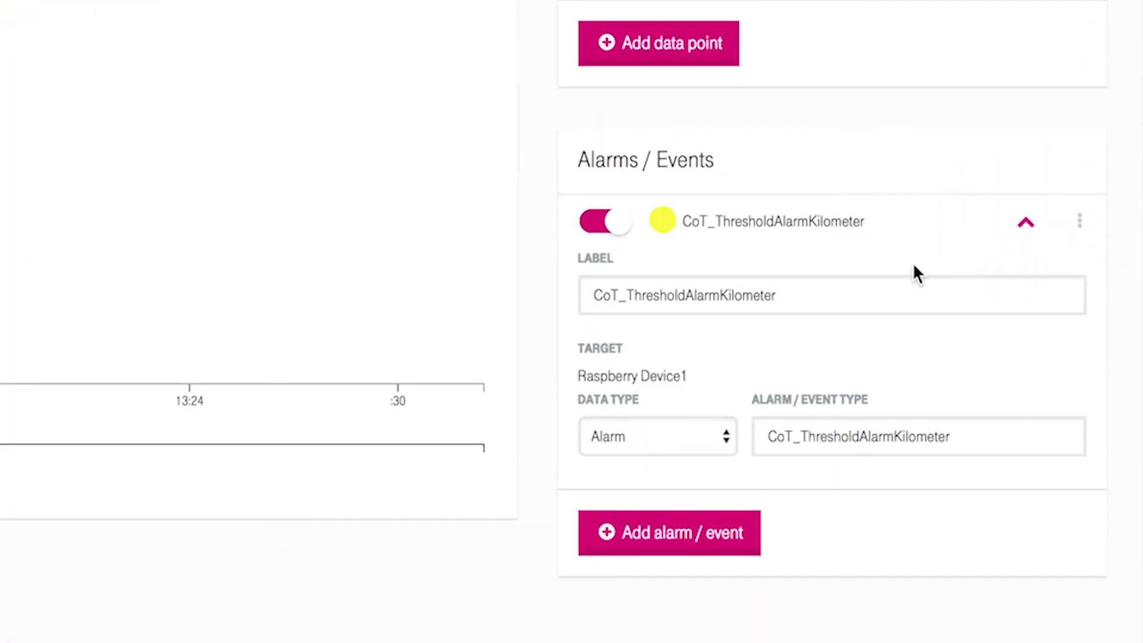
left_click(888, 295)
left_click(725, 438)
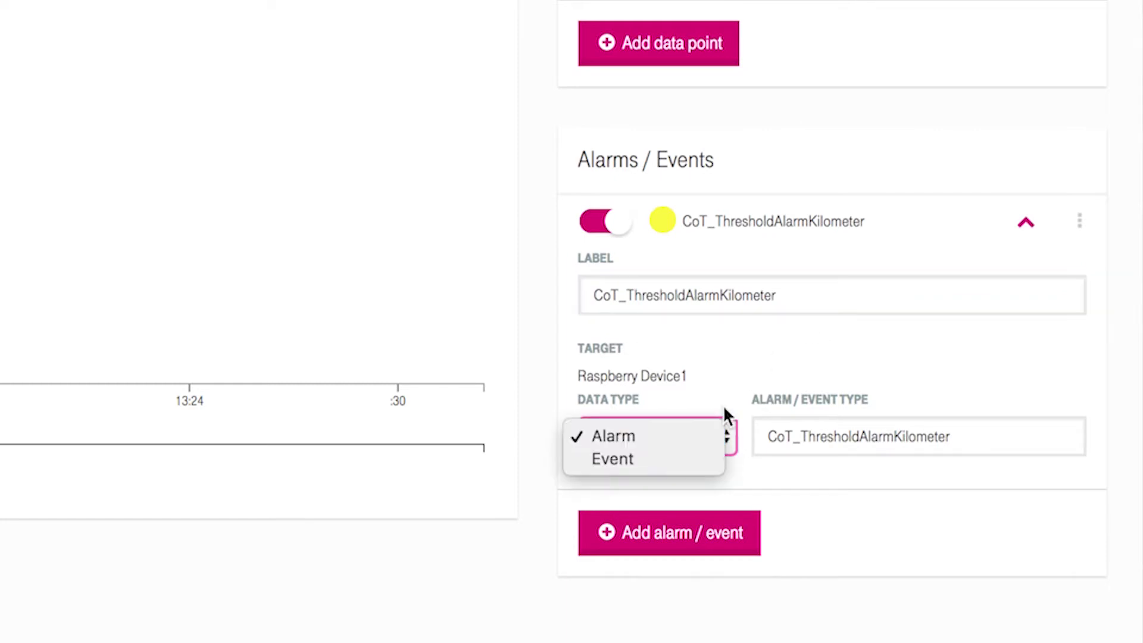
left_click(738, 390)
left_click(1028, 226)
left_click(1079, 223)
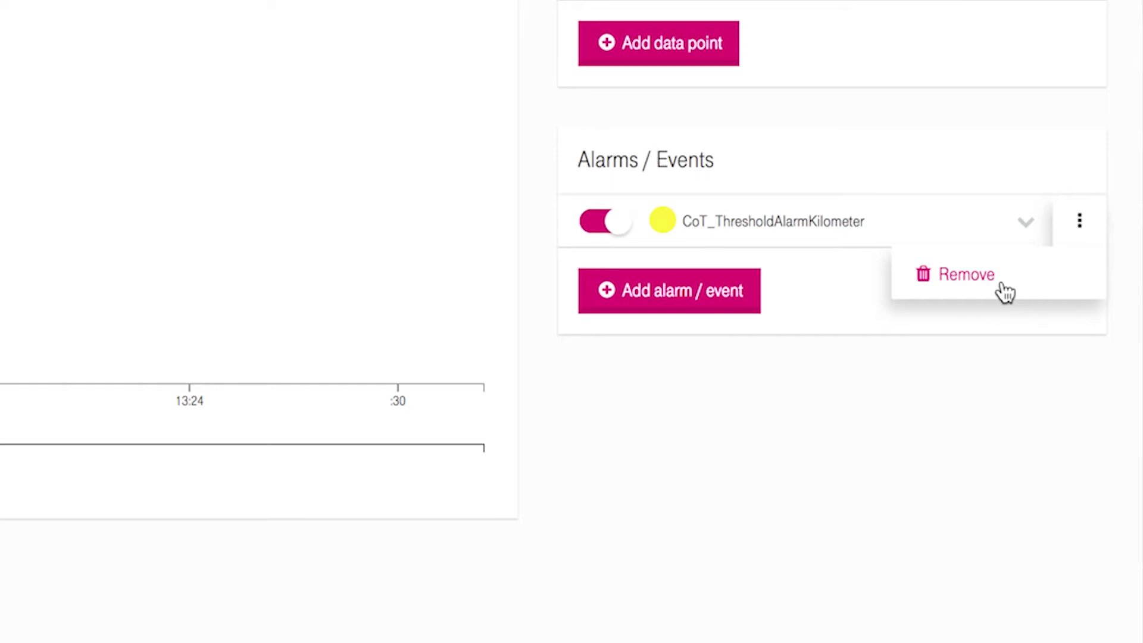
left_click(1084, 224)
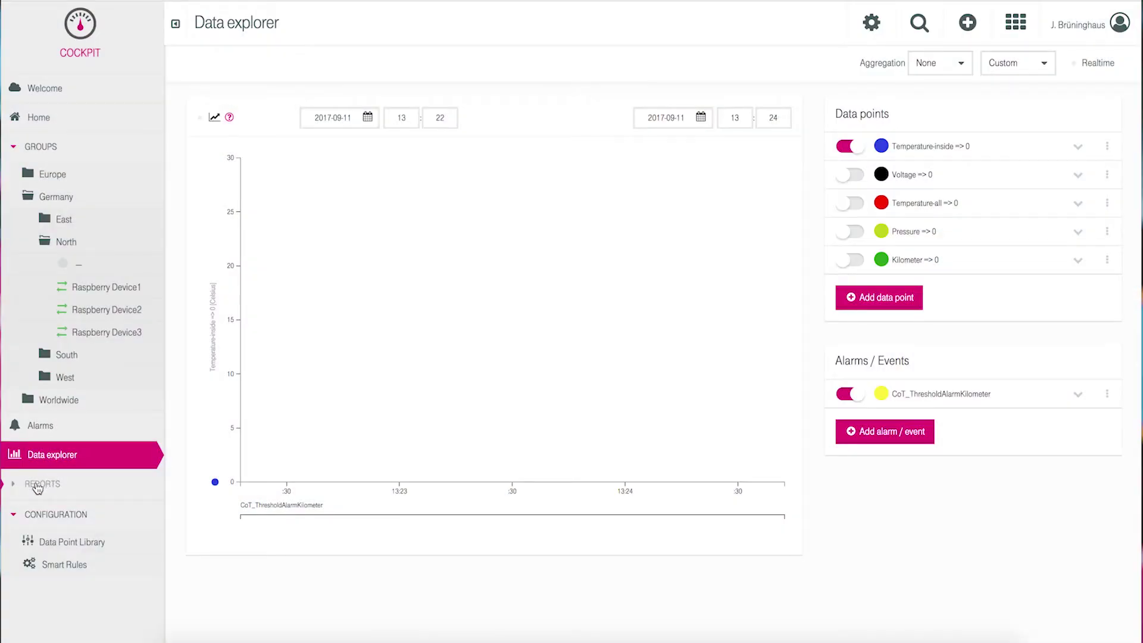
- Open Reporting under REPORTS and tick the August report's checkbox
left_click(21, 485)
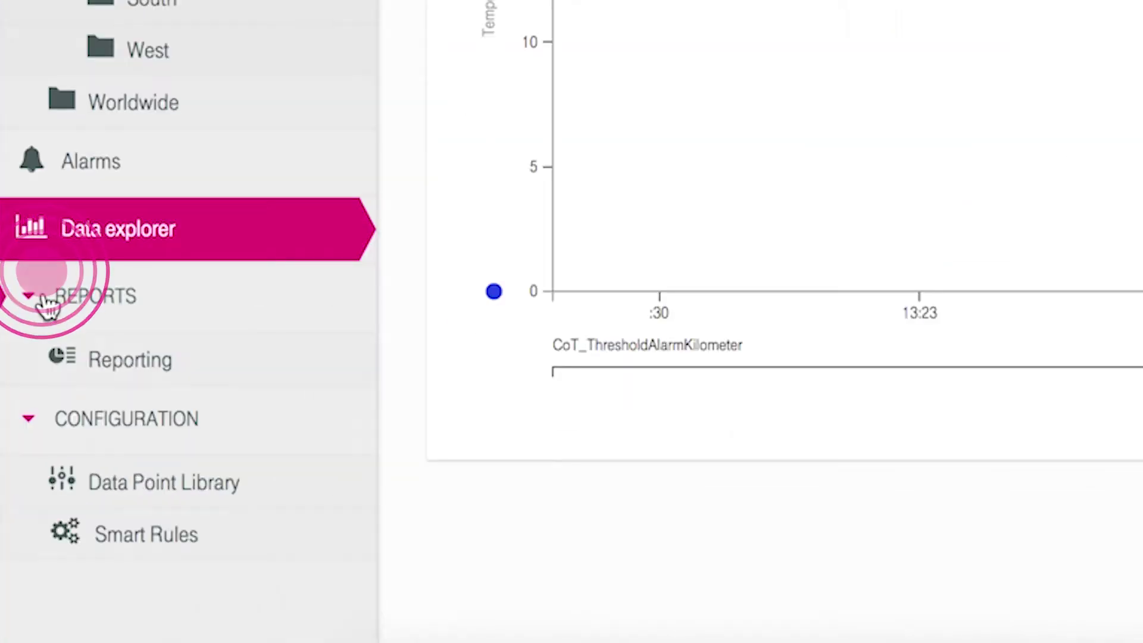
left_click(110, 361)
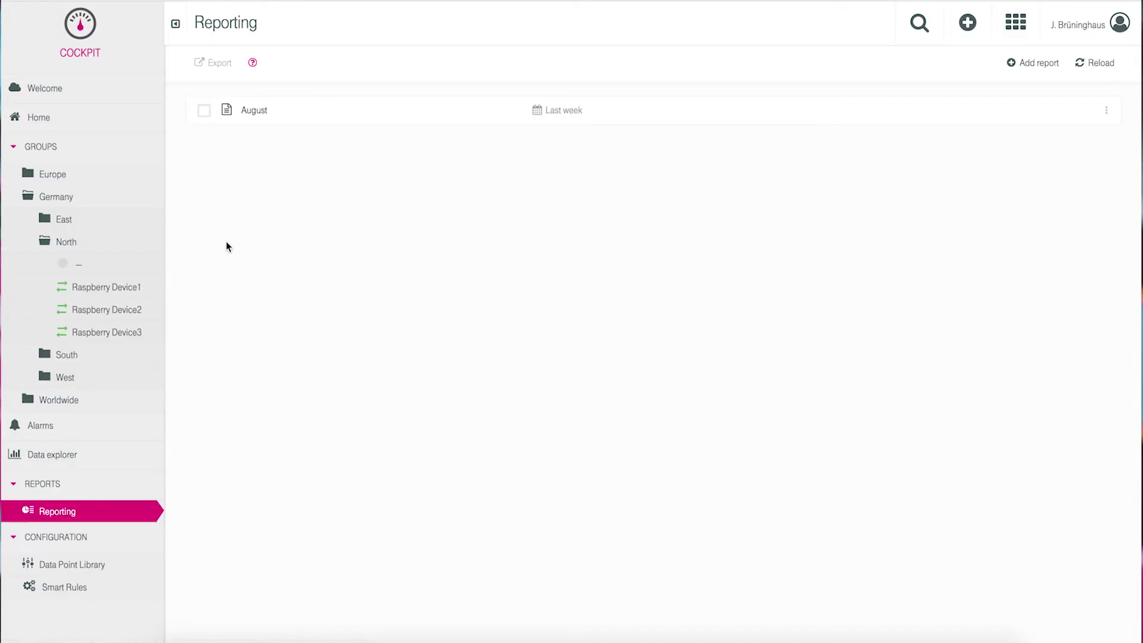
left_click(205, 112)
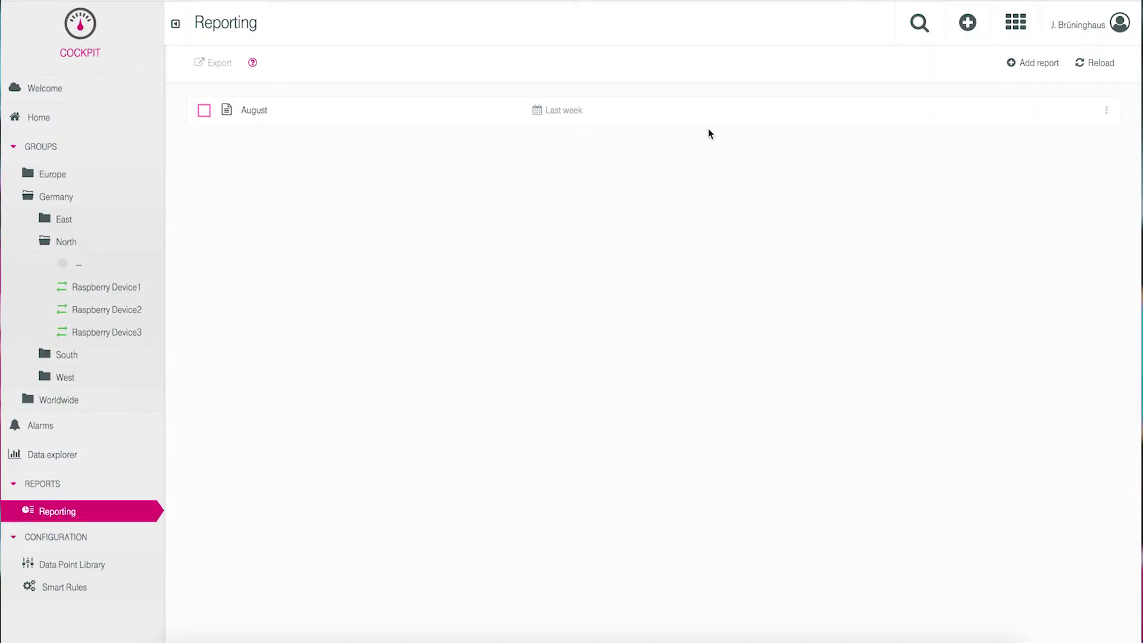
- Bring up the top-bar + menu of items that can be created
left_click(972, 24)
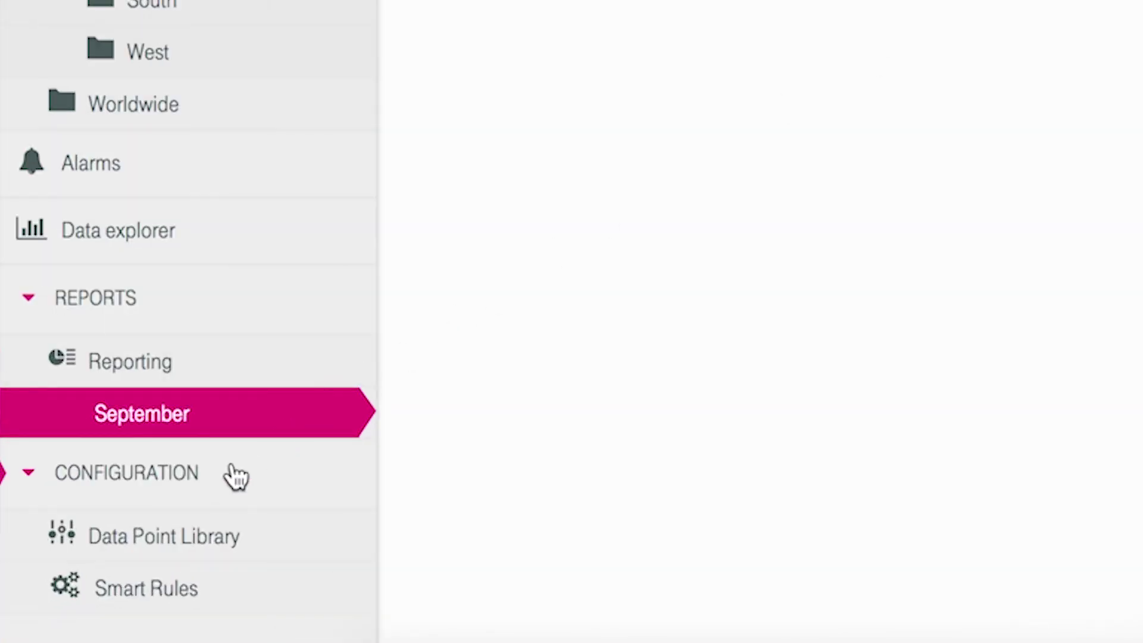
- Open the Kilometer data point and review its label, yellow 9000–9500 and red 9501–10000 ranges
left_click(178, 532)
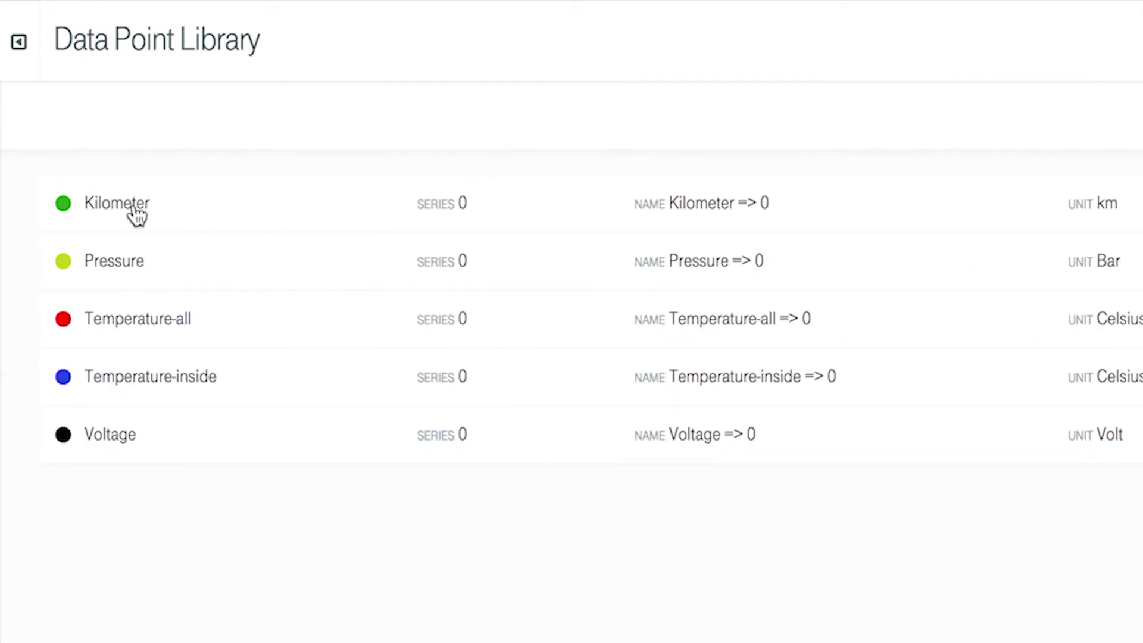
left_click(135, 205)
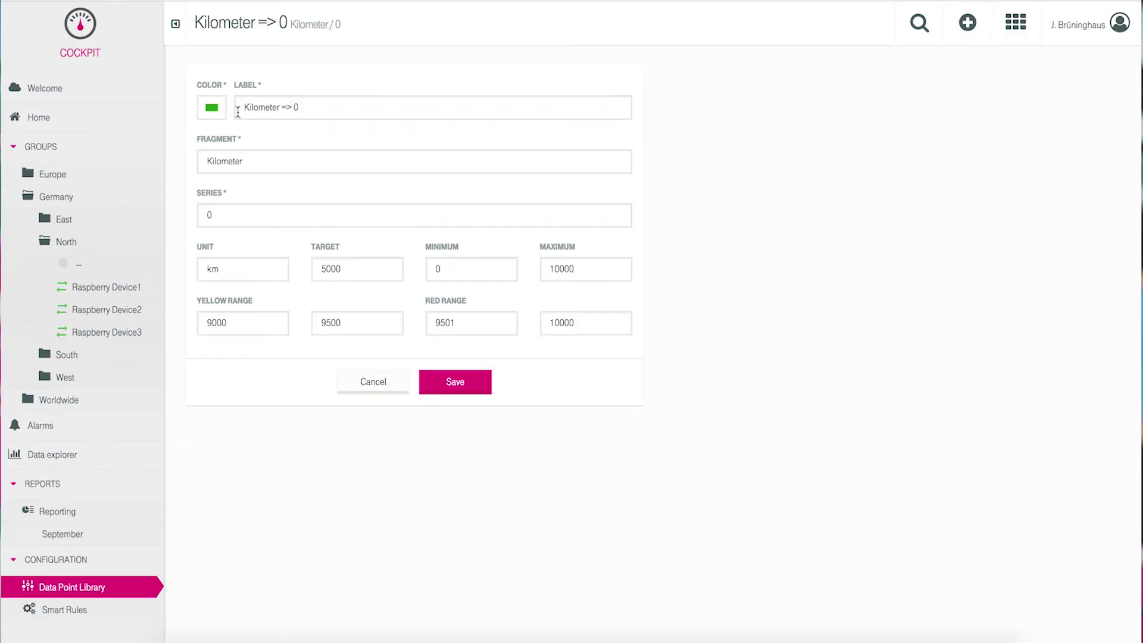
left_click(310, 109)
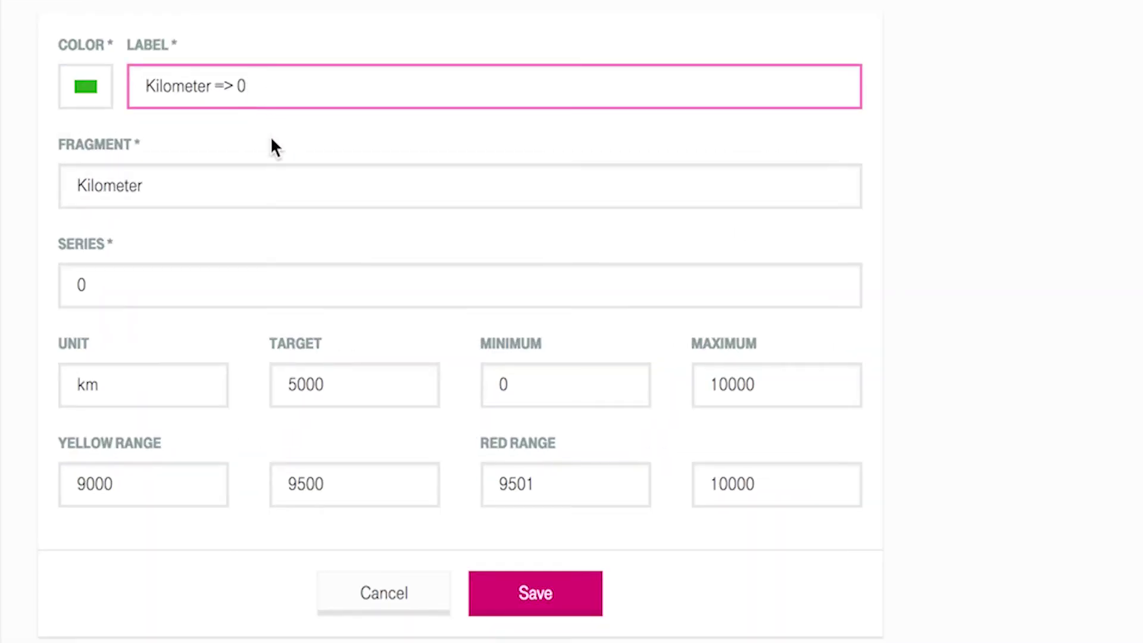
left_click(215, 485)
left_click(357, 484)
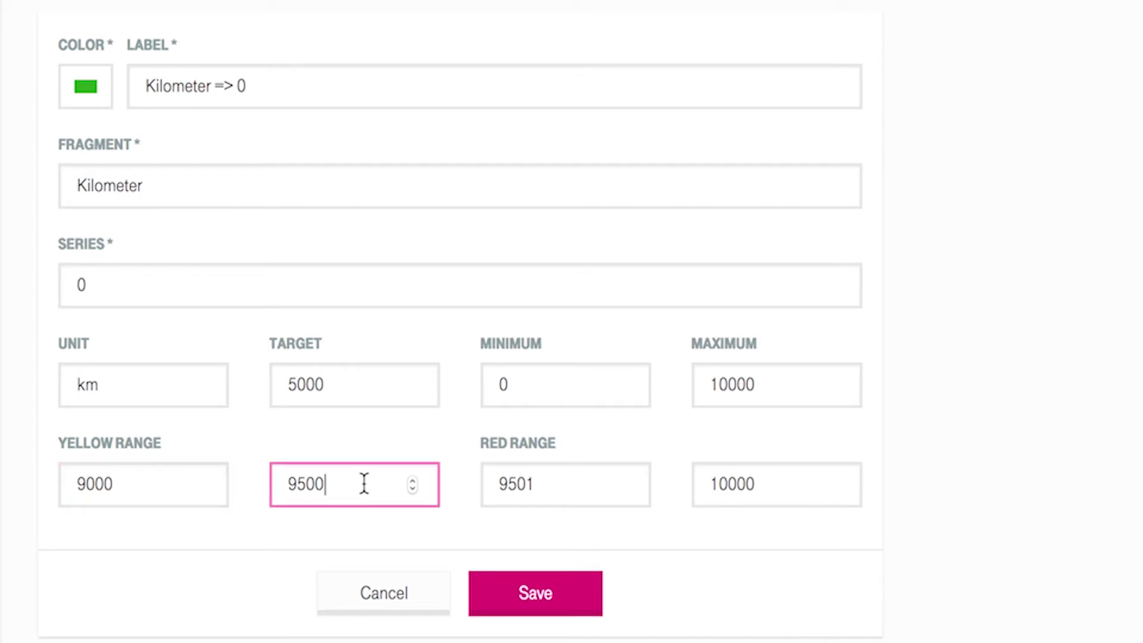
left_click(544, 484)
left_click(777, 484)
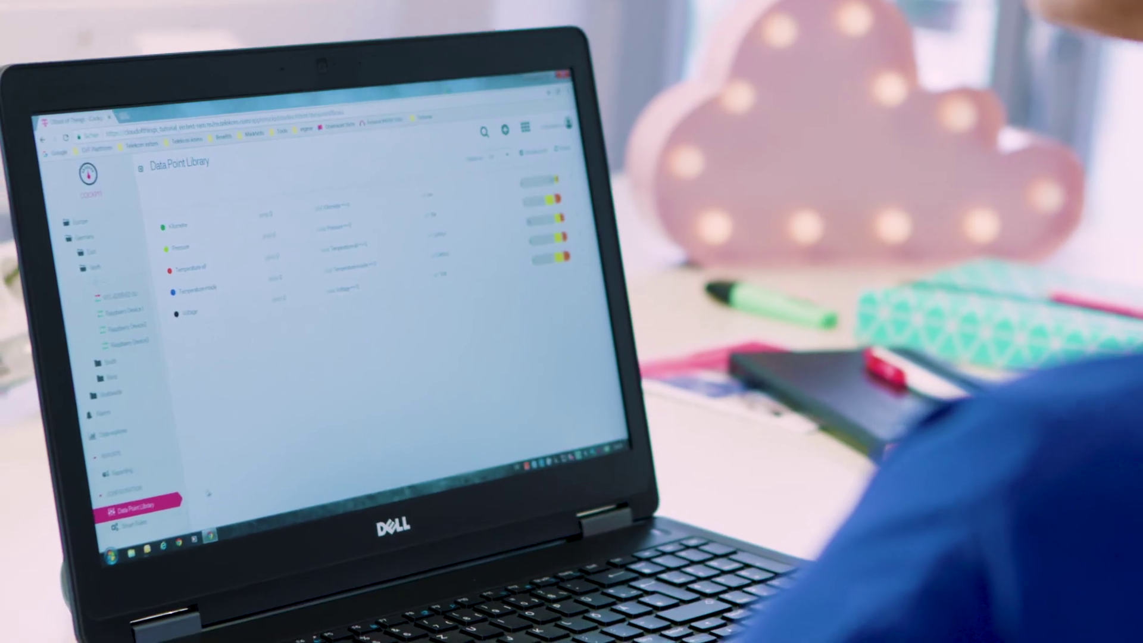
left_click(181, 513)
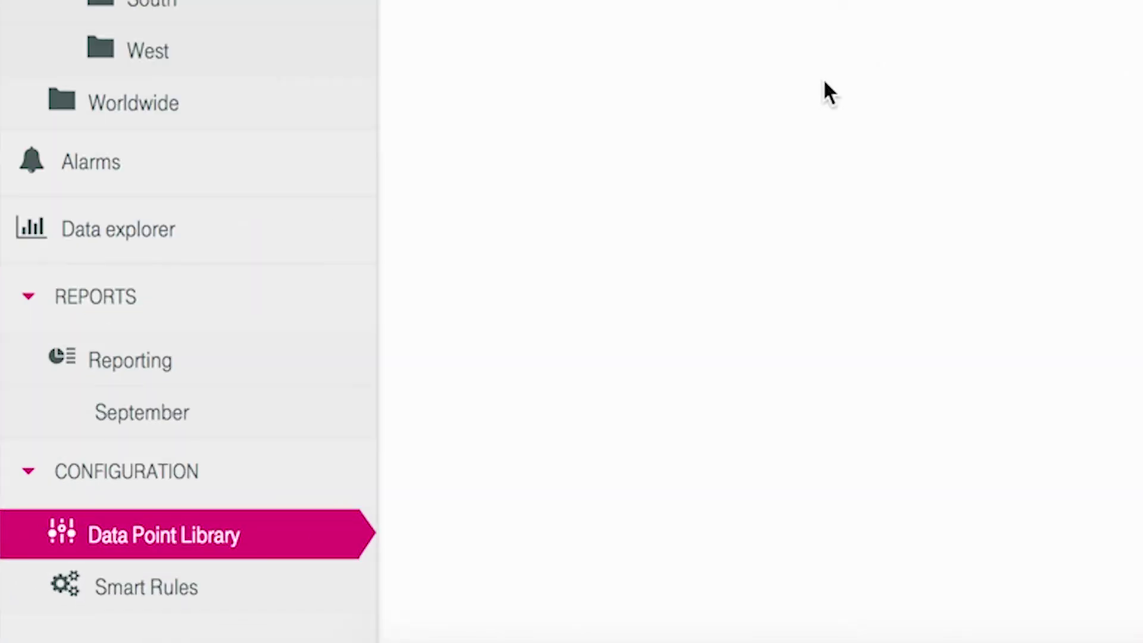
- Visit Smart Rules, then create a smart rule from Raspberry Device1's Temperature-inside data point
left_click(144, 595)
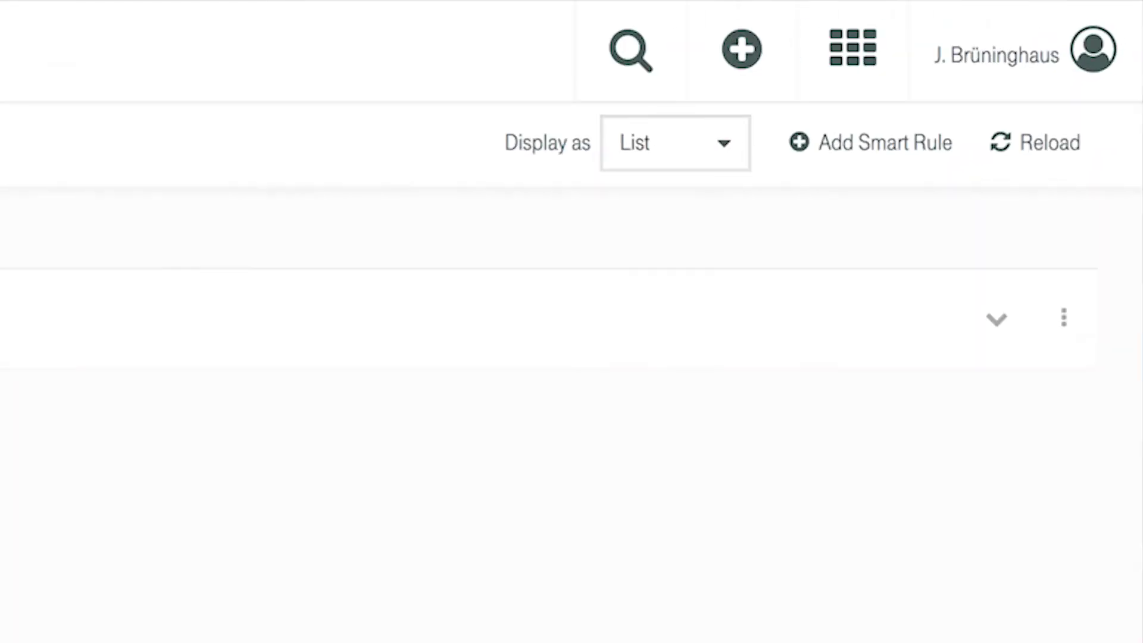
left_click(848, 146)
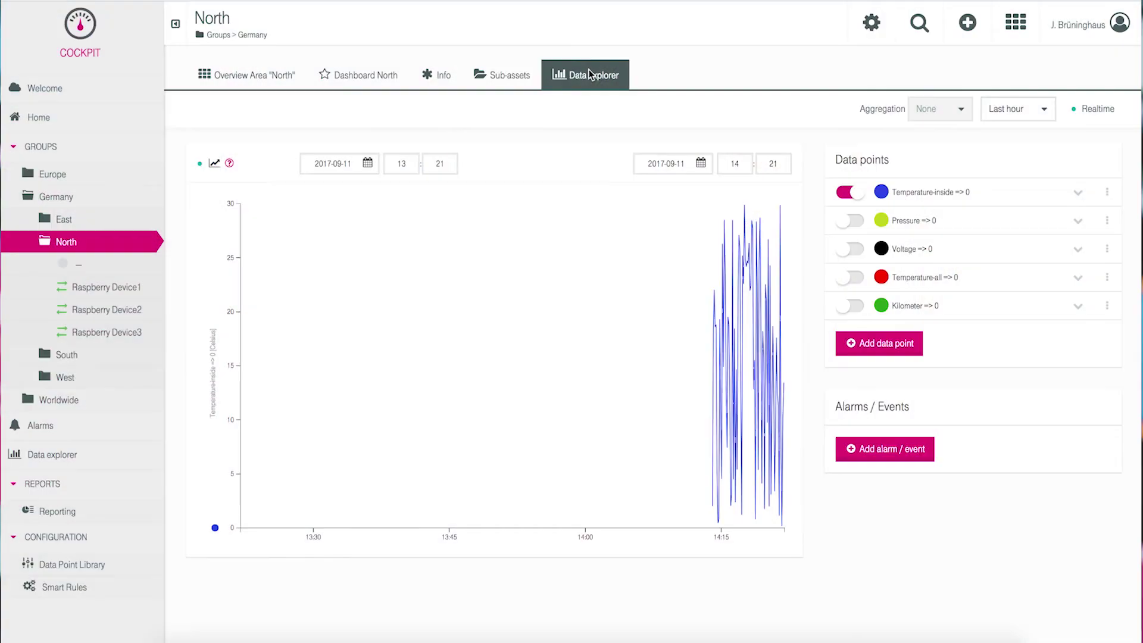
left_click(108, 286)
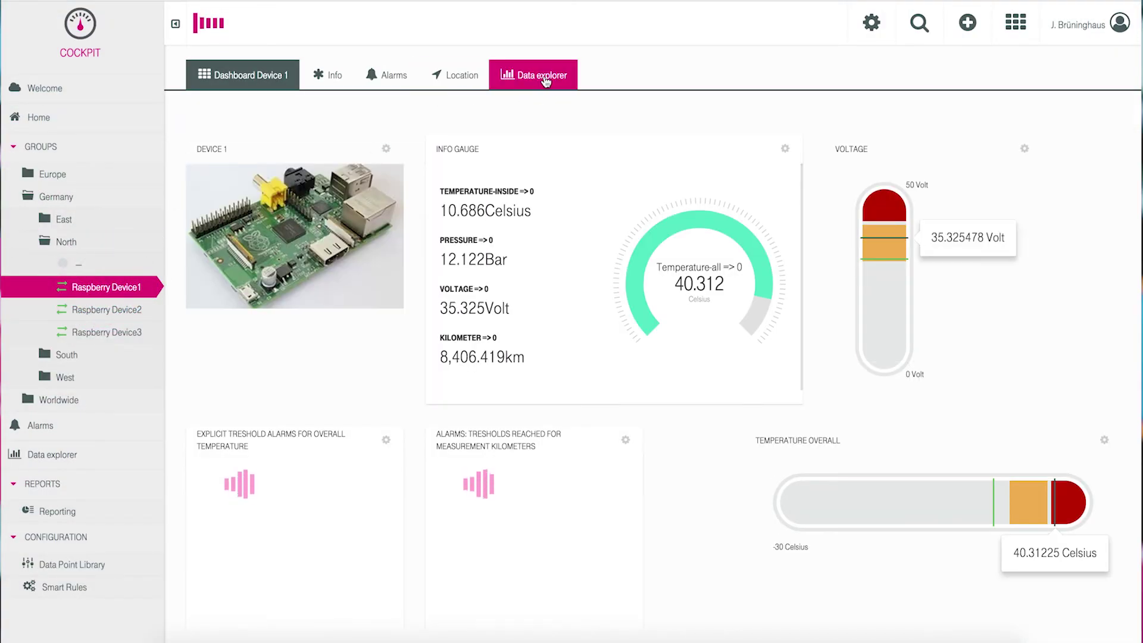
left_click(544, 76)
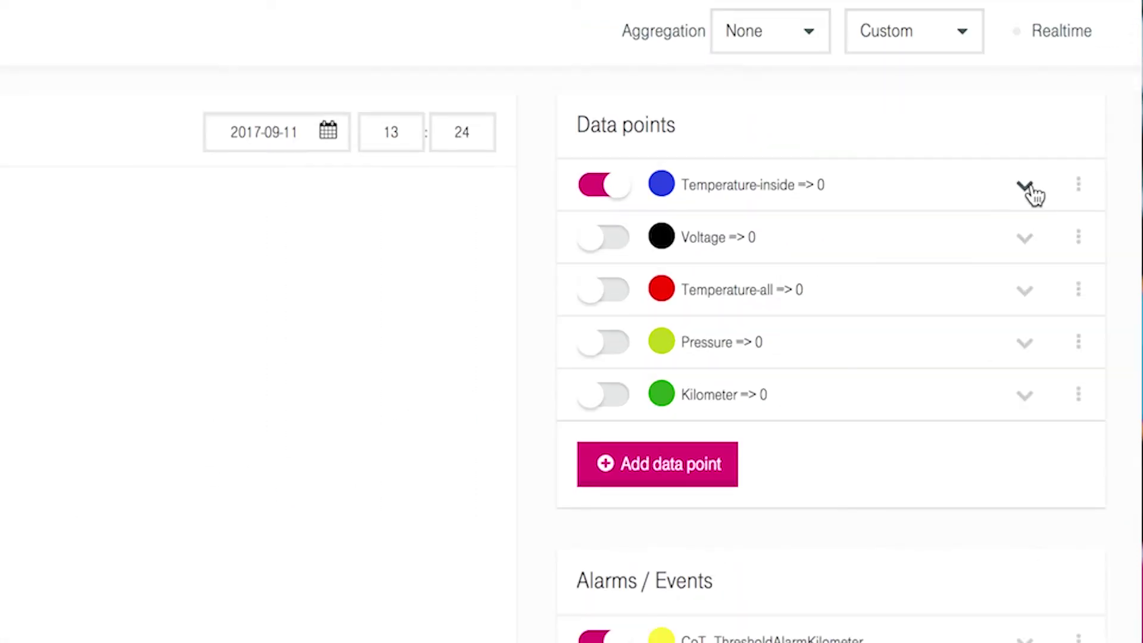
left_click(1078, 187)
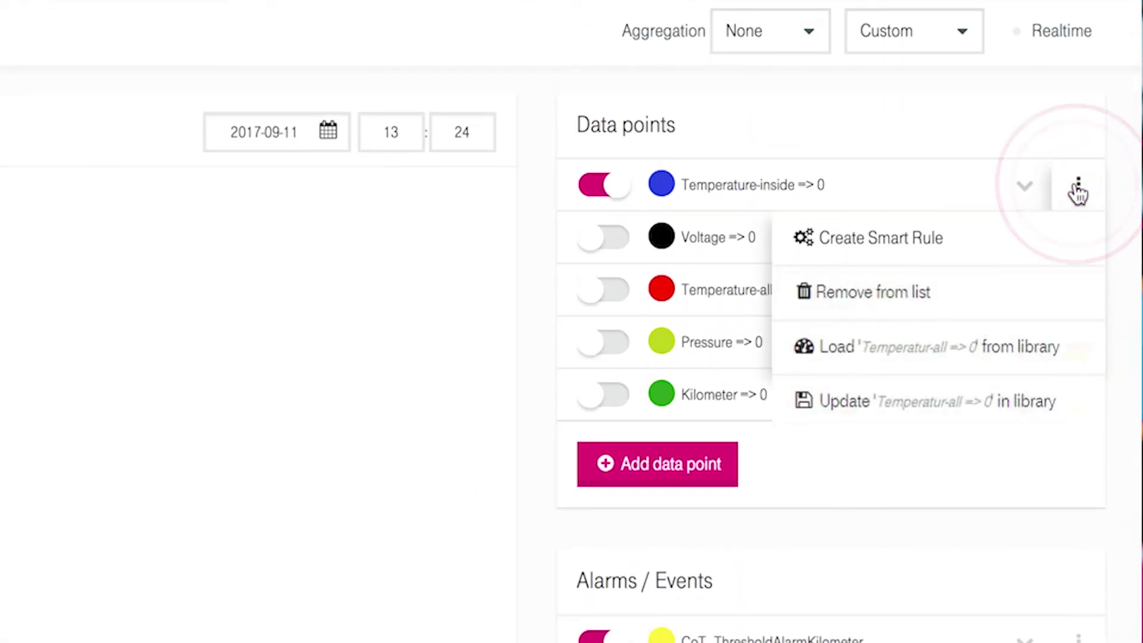
left_click(927, 236)
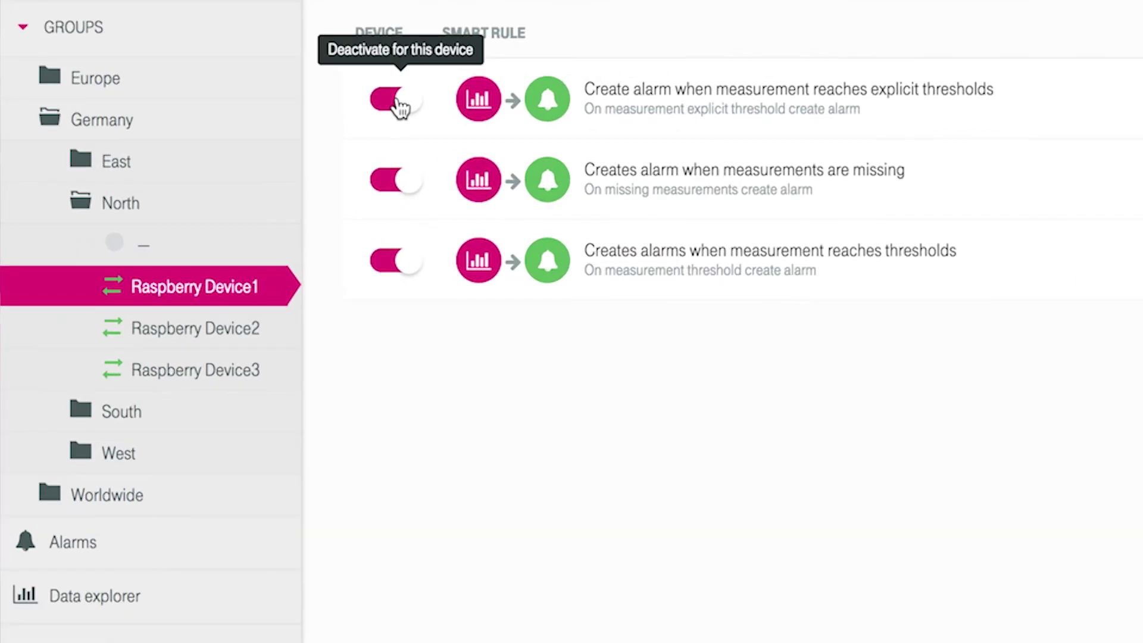
- Toggle Raspberry Device1's explicit-threshold alarm rule off and back on
left_click(397, 102)
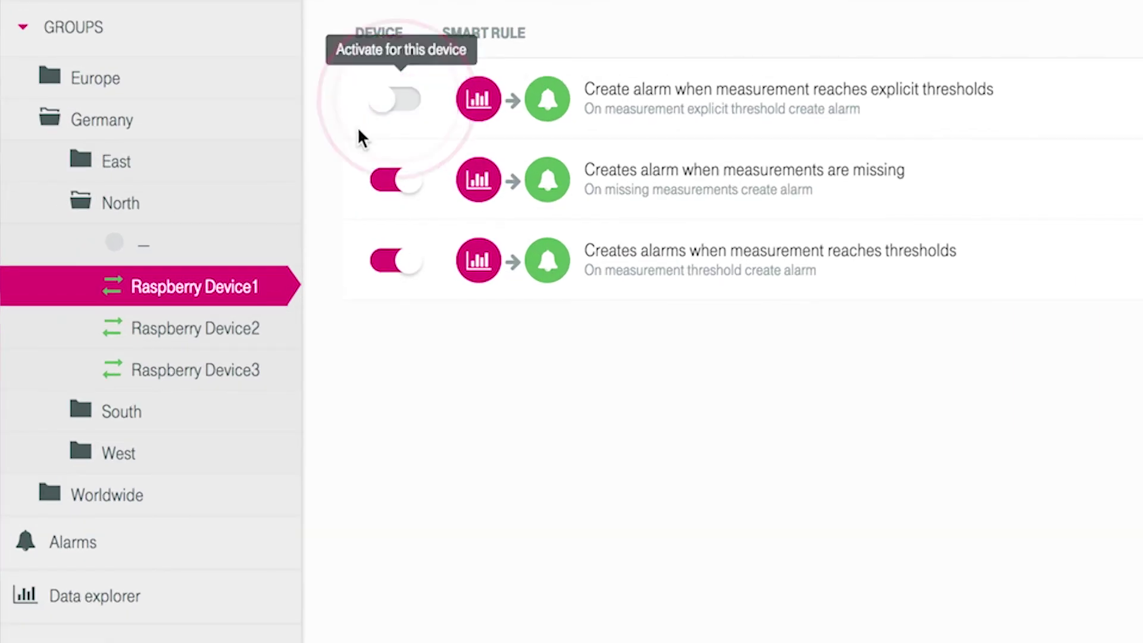
left_click(395, 106)
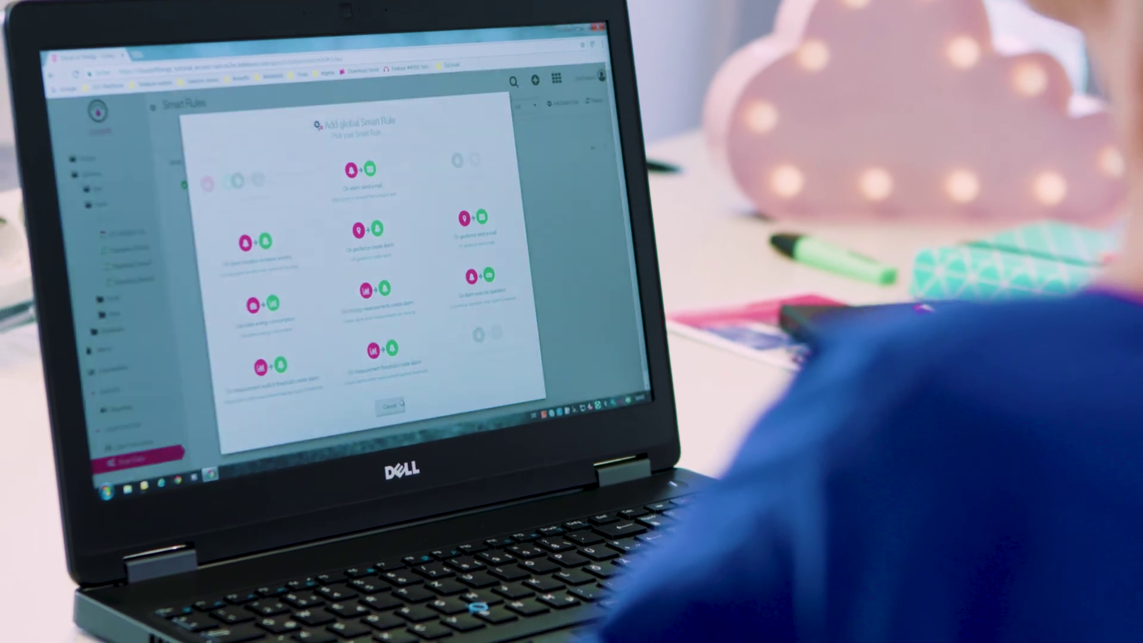
- Cancel the Add global Smart Rule picker without adding a rule
left_click(375, 429)
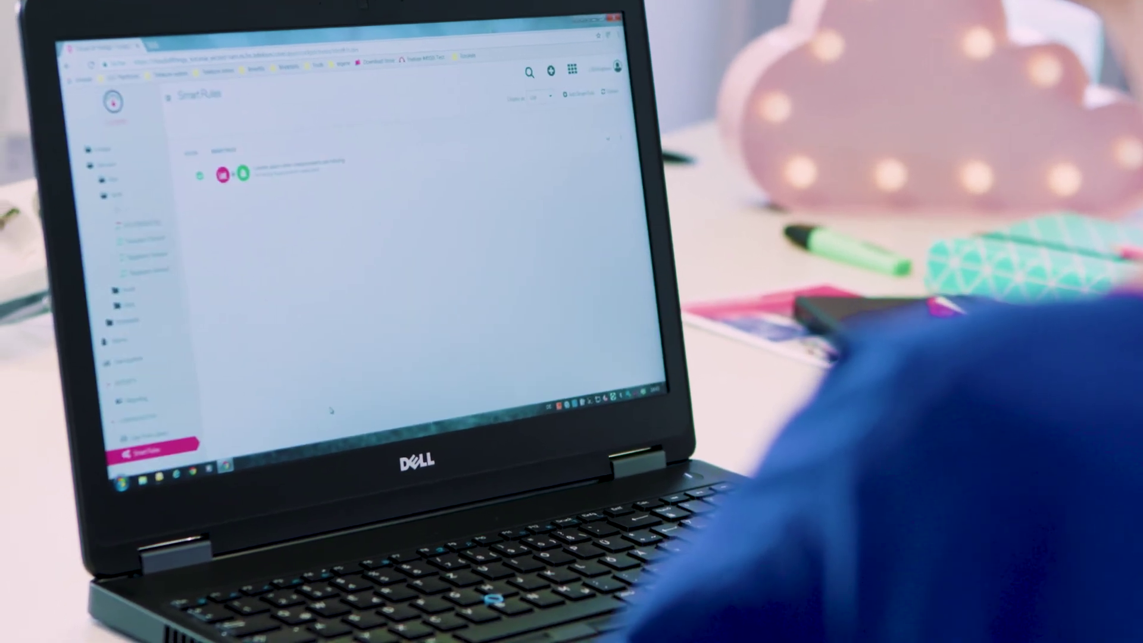